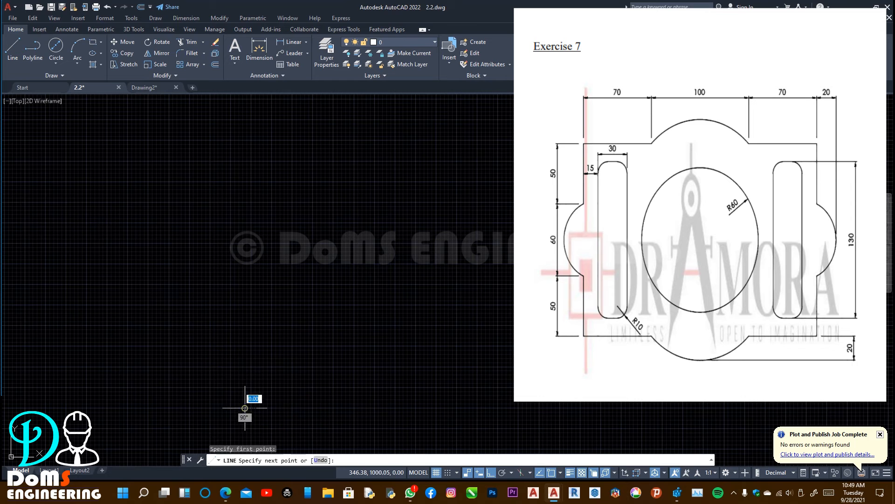
Step: Draw a 50-unit vertical line upward for the lower left edge, plus a short horizontal tick at its upper end
{"action": "type", "text": "50"}
{"action": "key", "text": "Return"}
{"action": "key", "text": "Return"}
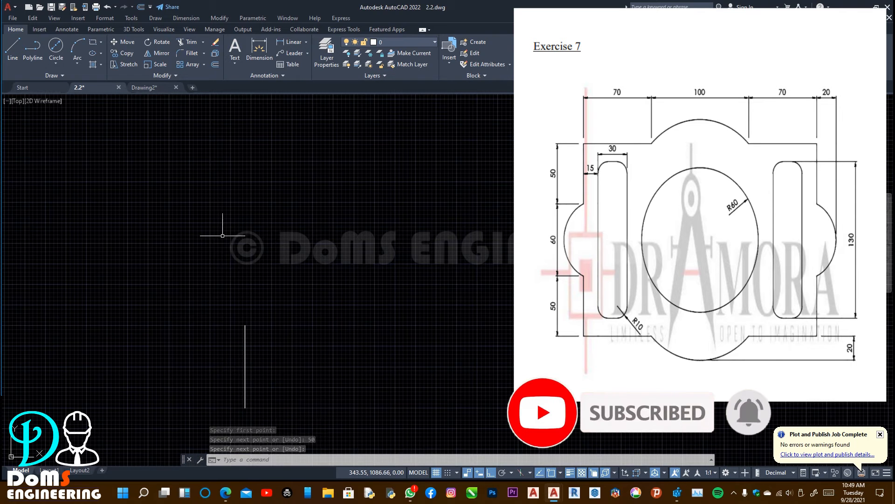
{"action": "left_click", "coordinate": [12, 48]}
{"action": "left_click", "coordinate": [245, 325]}
{"action": "left_click", "coordinate": [265, 326]}
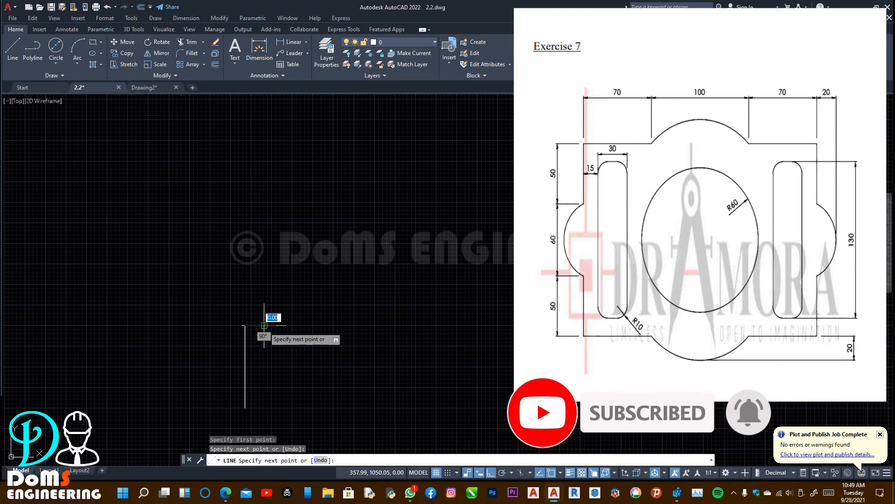
{"action": "key", "text": "Return"}
Step: Continue the left edge upward with a 60-unit line and mark its upper end with a short horizontal tick
{"action": "left_click", "coordinate": [15, 50]}
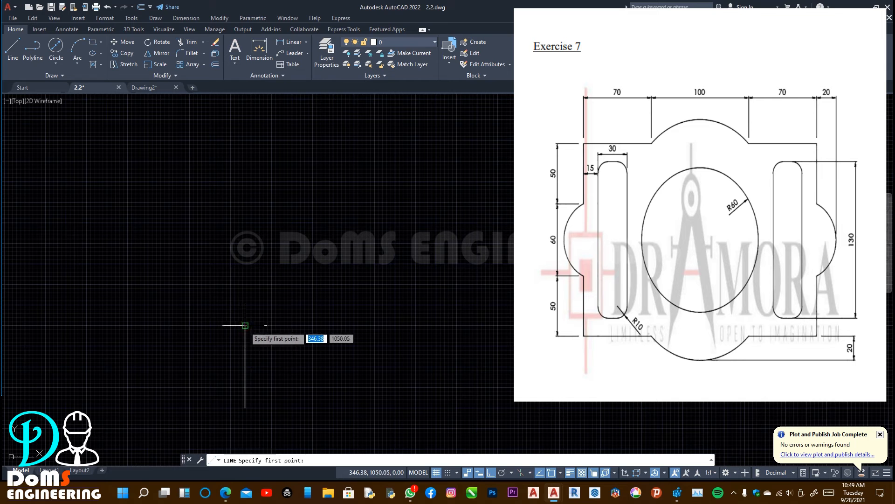
{"action": "left_click", "coordinate": [245, 326]}
{"action": "key", "text": "Return"}
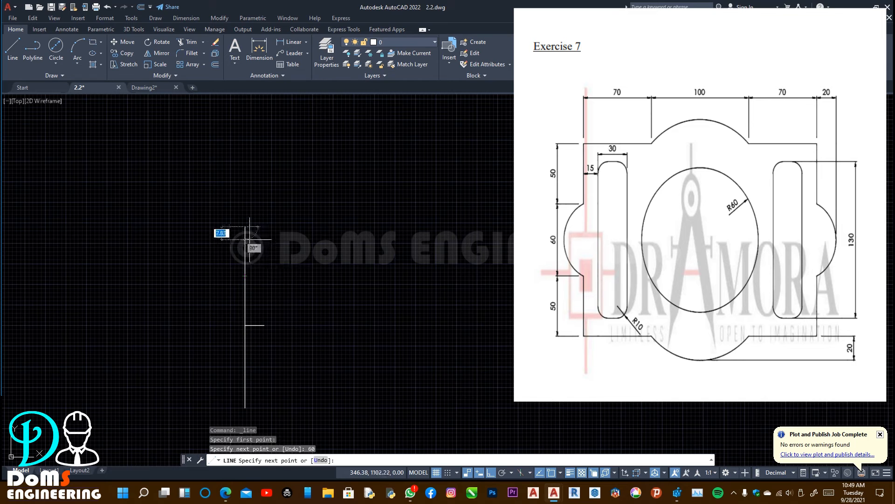
{"action": "left_click", "coordinate": [259, 227]}
{"action": "key", "text": "Return"}
Step: Draw a 50-unit vertical line upward from the upper tick to finish the left edge
{"action": "key", "text": "Return"}
{"action": "left_click", "coordinate": [244, 232]}
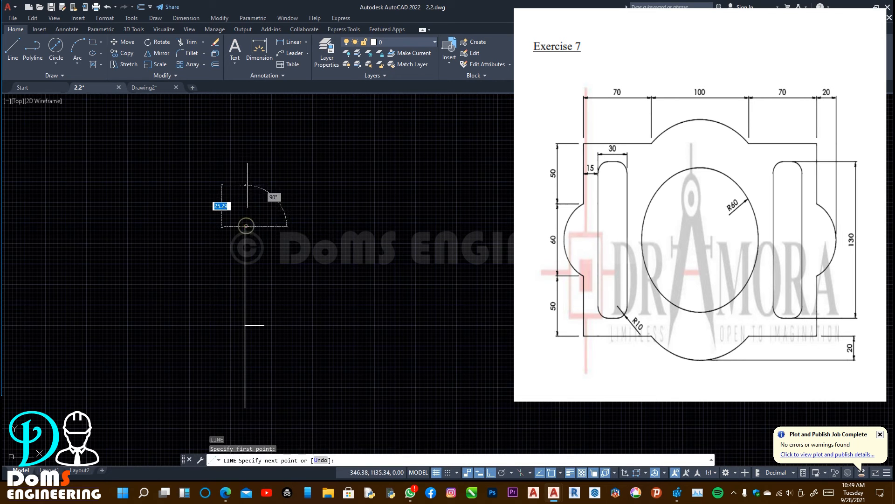
{"action": "type", "text": "50"}
{"action": "key", "text": "Return"}
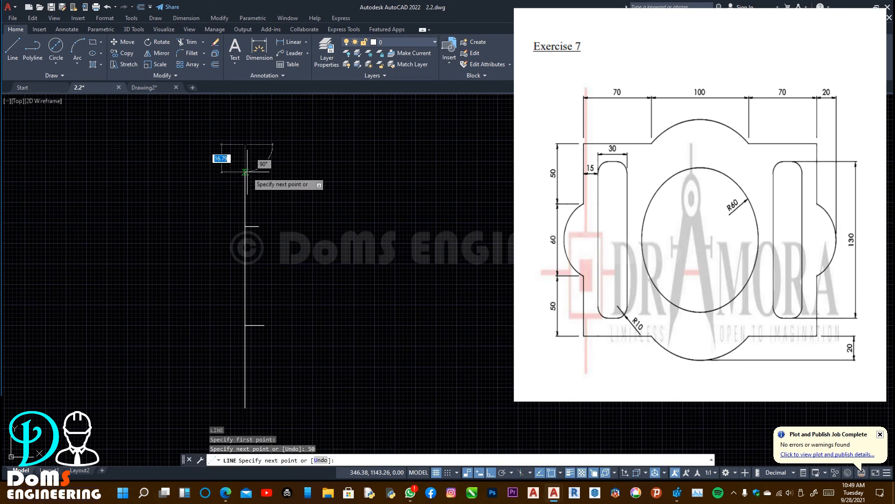
{"action": "key", "text": "Return"}
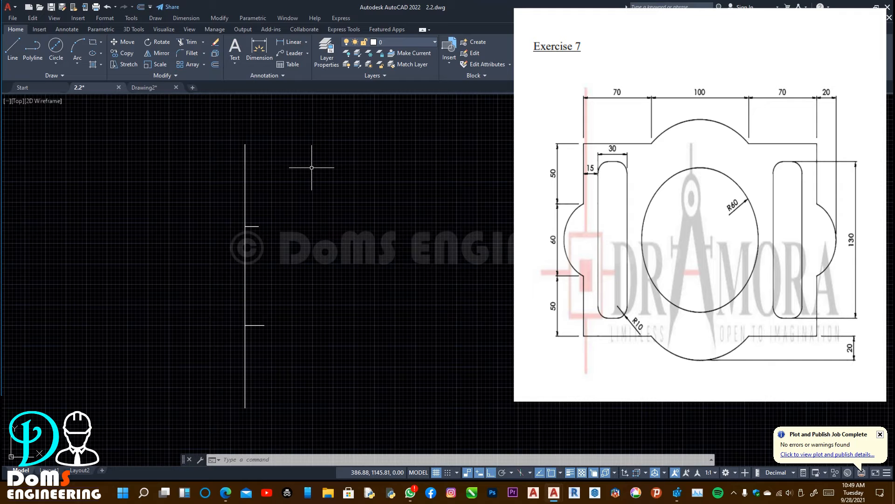
Step: Offset the middle 60-unit segment of the left edge 20 units outward to the left
{"action": "left_click", "coordinate": [222, 63]}
{"action": "type", "text": "2"}
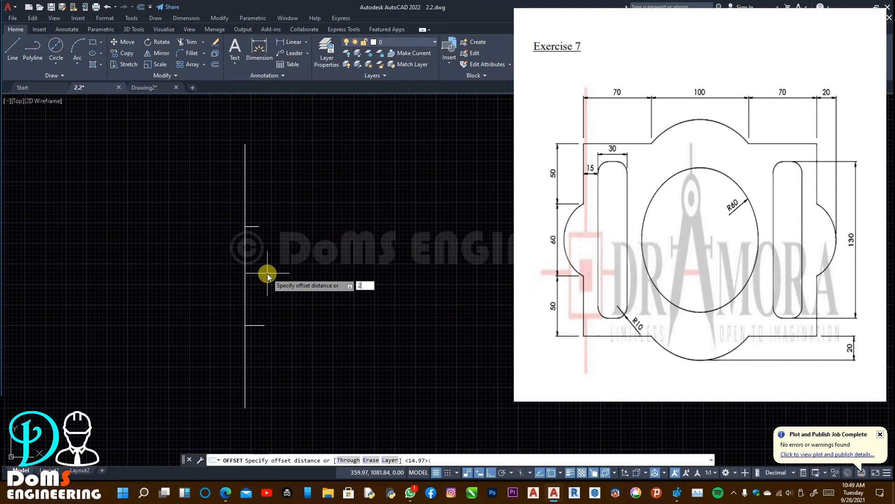
{"action": "type", "text": "0"}
{"action": "key", "text": "Return"}
{"action": "left_click", "coordinate": [245, 279]}
{"action": "left_click", "coordinate": [235, 280]}
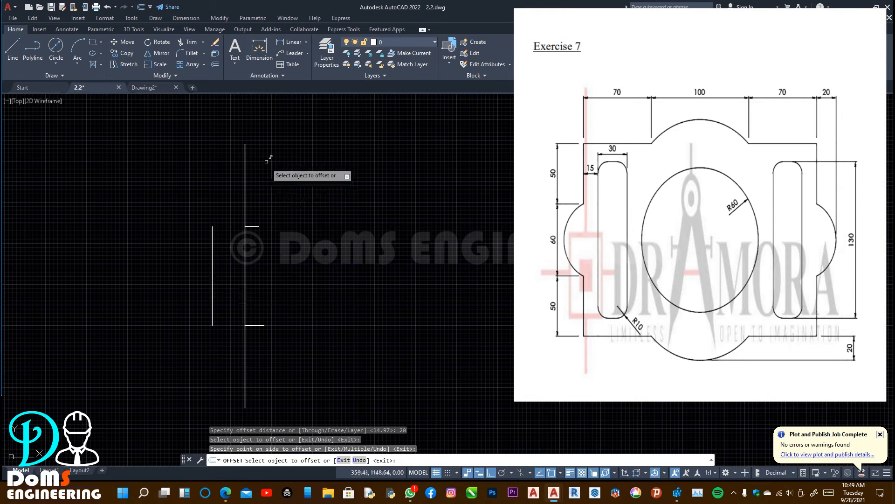
Step: Draw a Start, End, Radius arc between the left edge's upper and lower ticks, bulging outward, entering 20 for the radius
{"action": "left_click", "coordinate": [78, 65]}
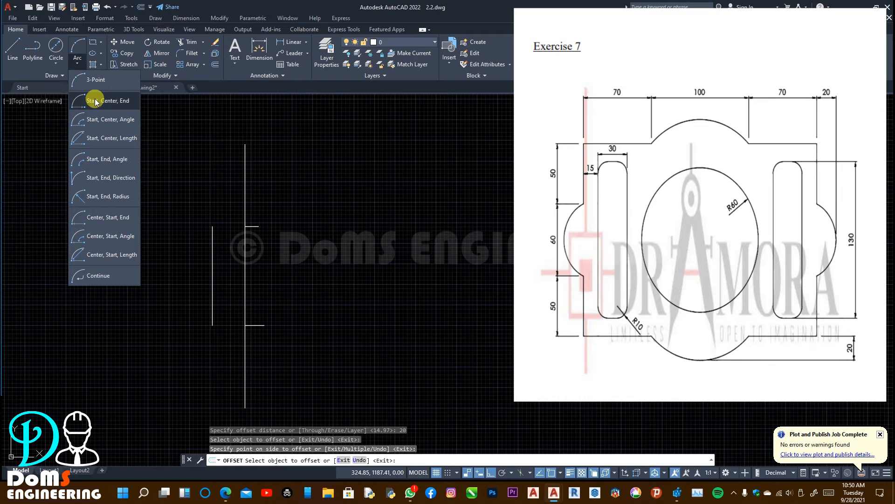
{"action": "left_click", "coordinate": [123, 153]}
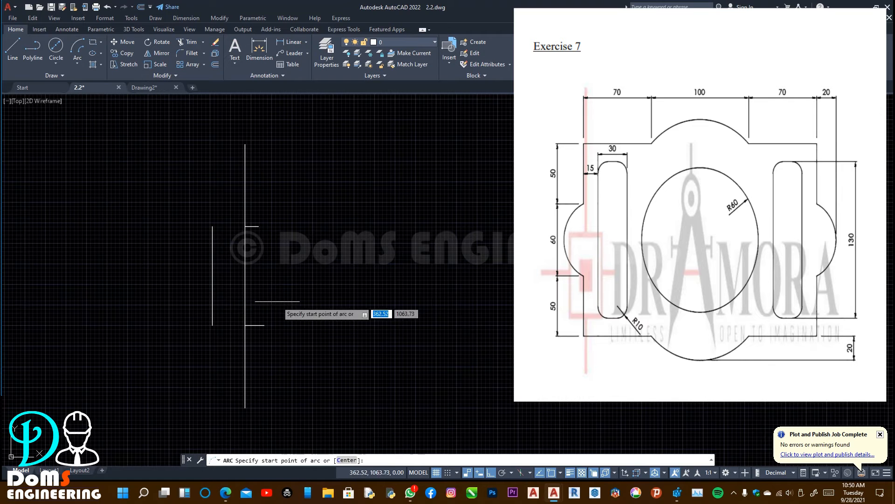
{"action": "left_click", "coordinate": [246, 226]}
{"action": "left_click", "coordinate": [246, 326]}
{"action": "type", "text": "20"}
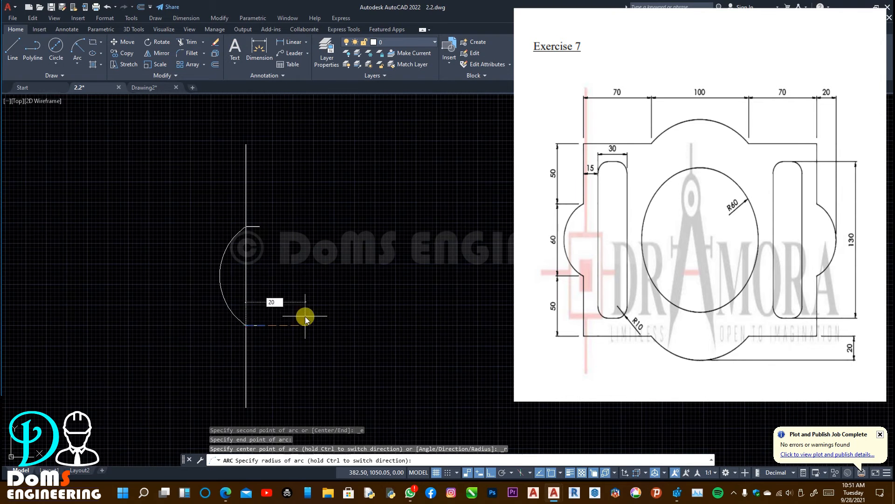
{"action": "key", "text": "Return"}
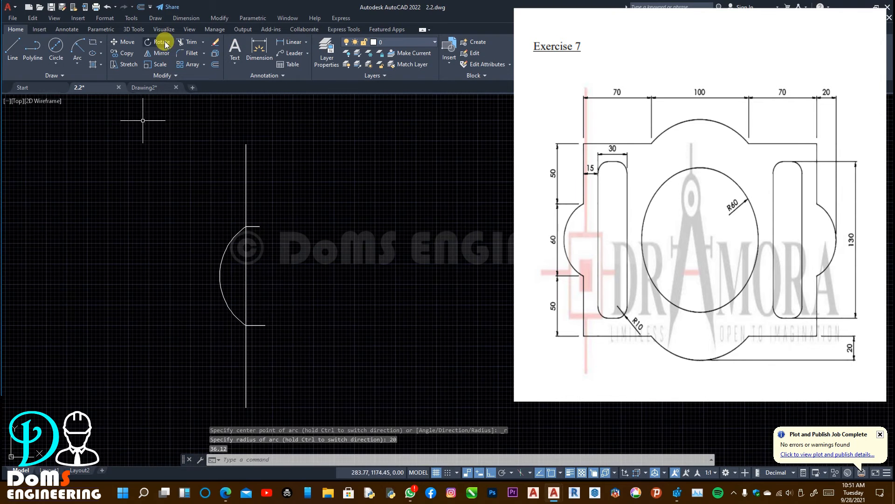
Step: Trim away the middle segment of the left edge and both short ticks beside the arc
{"action": "left_click", "coordinate": [189, 42]}
{"action": "left_click_drag", "start_coordinate": [264, 205], "coordinate": [242, 259]}
{"action": "left_click_drag", "start_coordinate": [255, 220], "coordinate": [259, 337]}
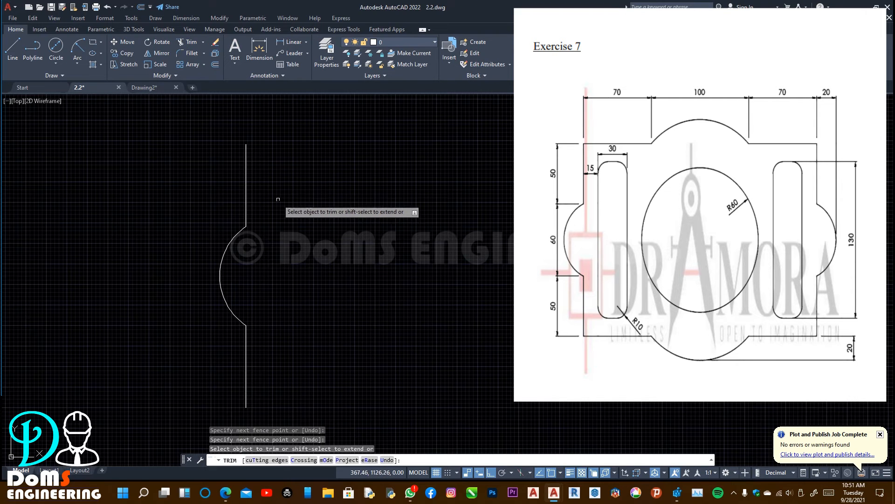
Step: Draw a 70-unit horizontal line rightward from the left edge's upper end, with a short downward tick at its end
{"action": "left_click", "coordinate": [12, 46]}
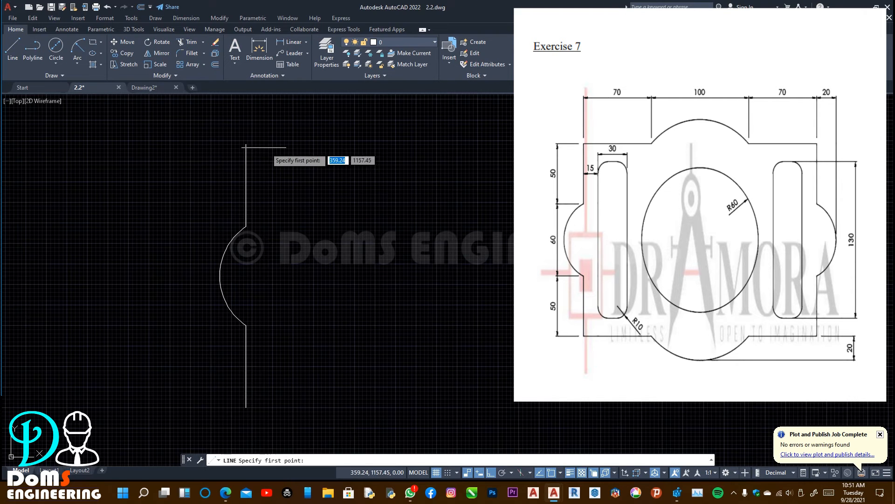
{"action": "left_click", "coordinate": [246, 145]}
{"action": "type", "text": "70"}
{"action": "key", "text": "Return"}
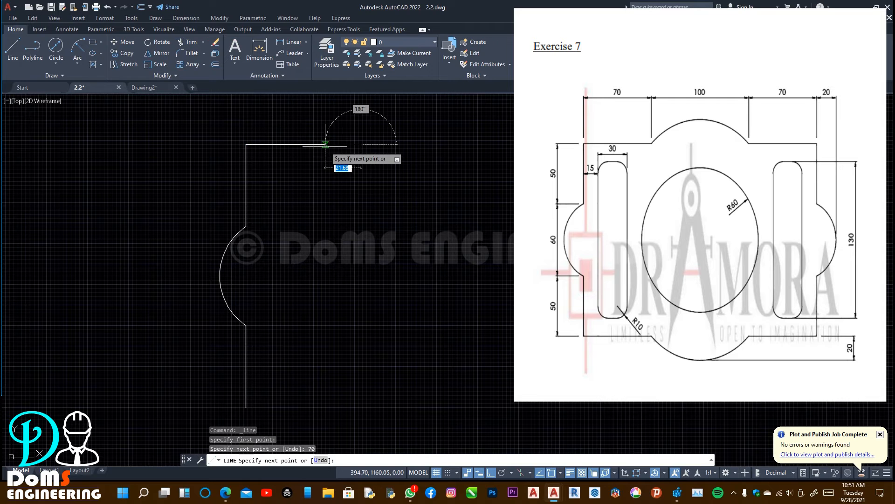
{"action": "key", "text": "Return"}
Step: Continue the upper edge rightward with a 100-unit line and a short downward tick at its end
{"action": "key", "text": "Return"}
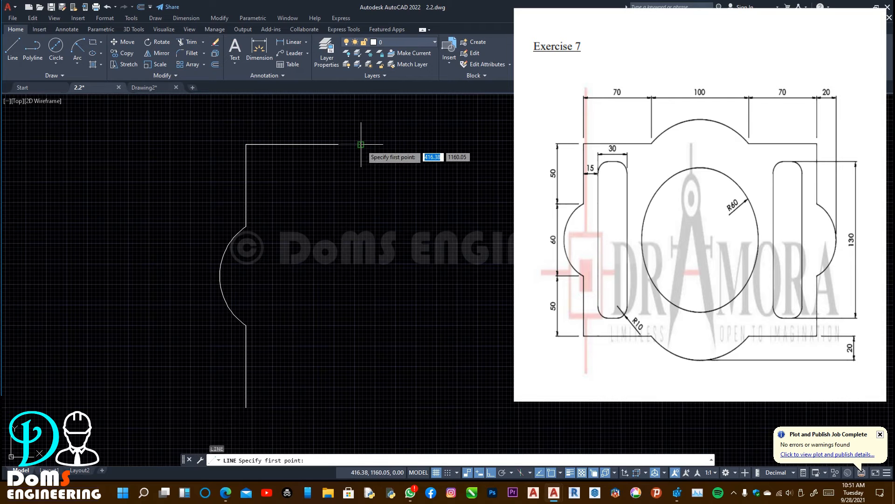
{"action": "left_click", "coordinate": [361, 144]}
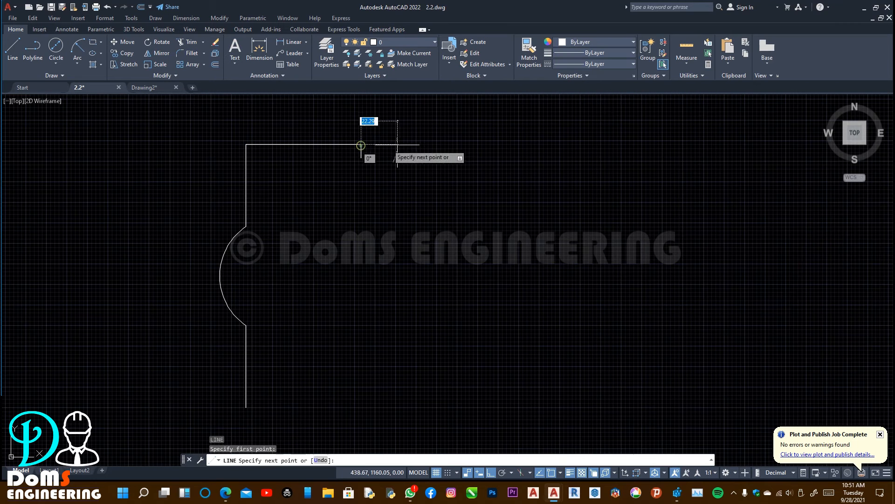
{"action": "key", "text": "Return"}
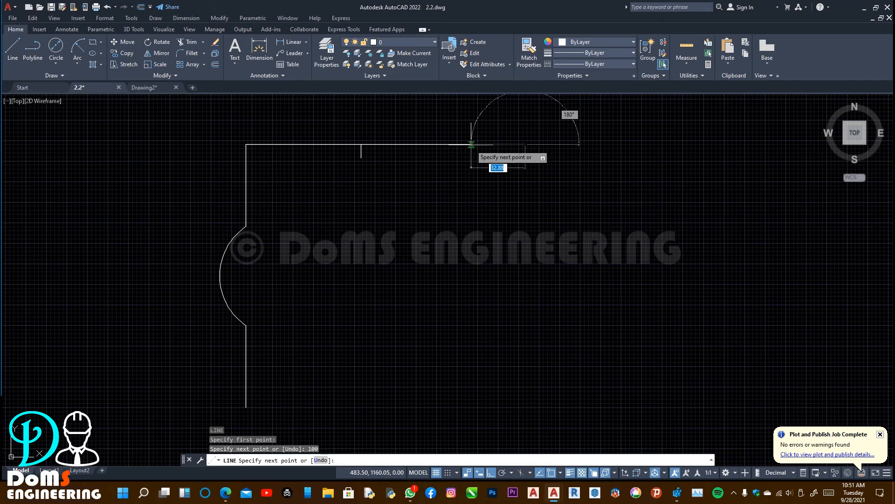
{"action": "left_click", "coordinate": [530, 156]}
{"action": "key", "text": "Return"}
Step: Draw a 70-unit line rightward to finish the upper edge, then a 50-unit line down to start the right edge
{"action": "key", "text": "Return"}
{"action": "left_click", "coordinate": [526, 144]}
{"action": "type", "text": "70"}
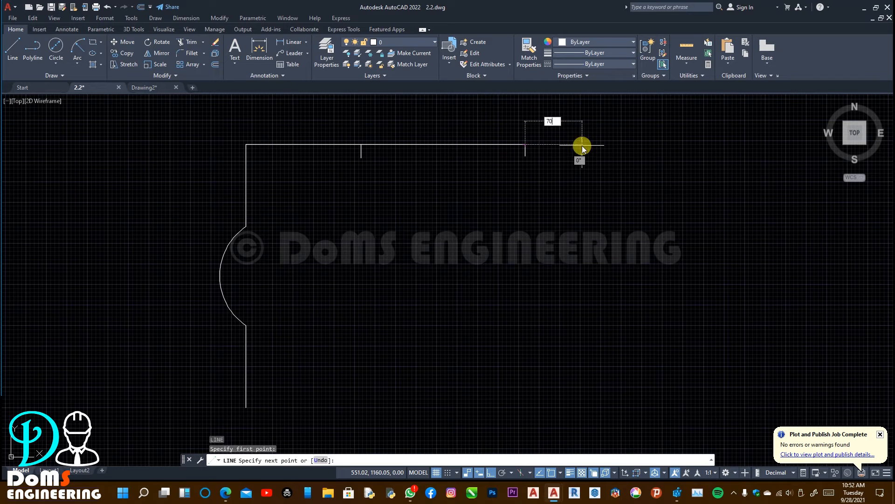
{"action": "key", "text": "Return"}
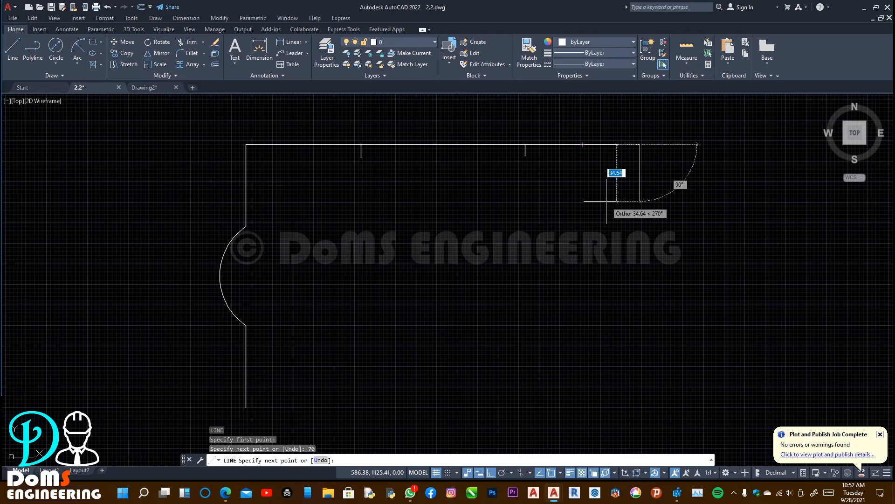
{"action": "type", "text": "50"}
{"action": "key", "text": "Return"}
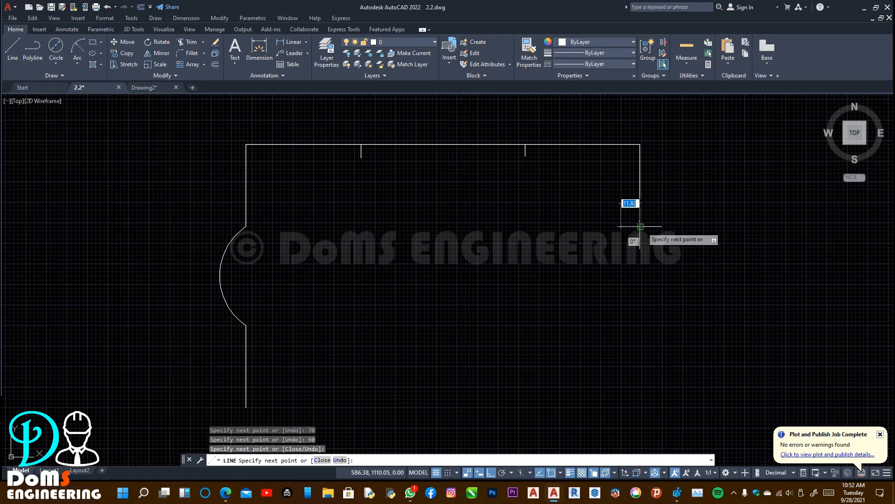
Step: Continue the right edge downward with 60-unit and 50-unit segments, marking both ends of the 60-unit segment with short inward ticks
{"action": "left_click", "coordinate": [640, 227]}
{"action": "type", "text": "60"}
{"action": "key", "text": "Return"}
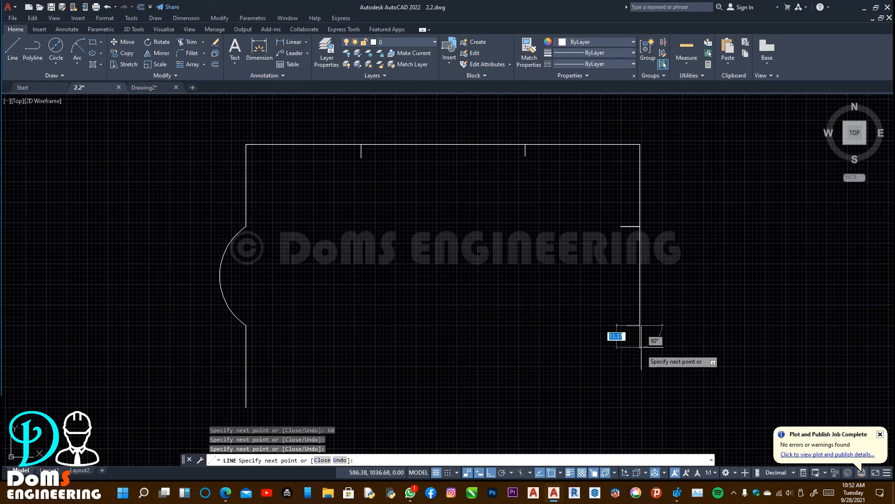
{"action": "key", "text": "Return"}
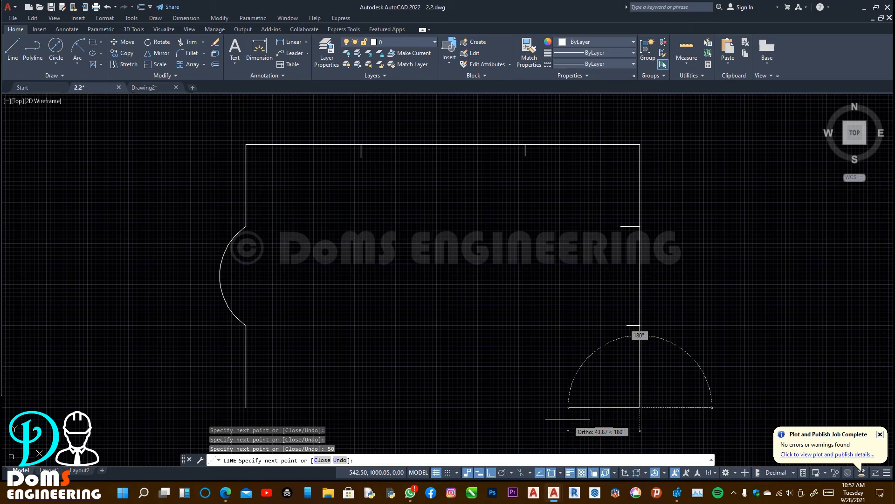
Step: Draw the lower edge leftward from the lower right corner with 70-unit and 100-unit segments, marking their ends with short ticks
{"action": "type", "text": "70"}
{"action": "key", "text": "Return"}
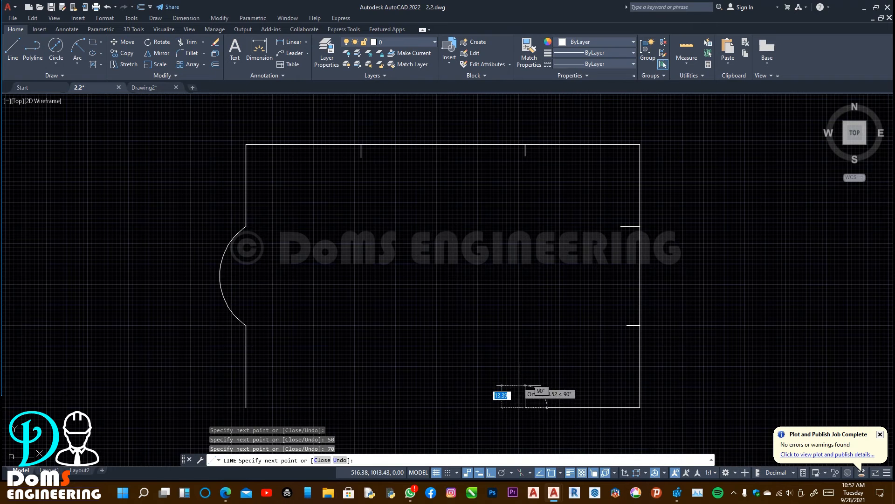
{"action": "type", "text": "100"}
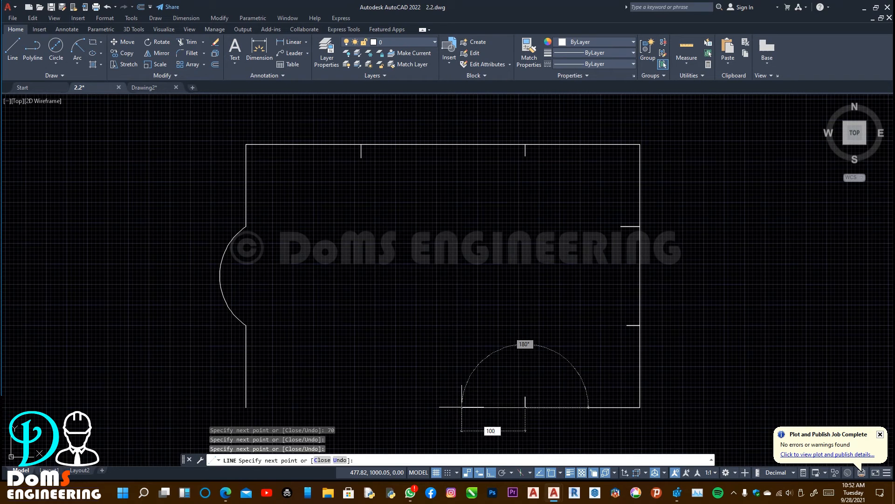
{"action": "key", "text": "Return"}
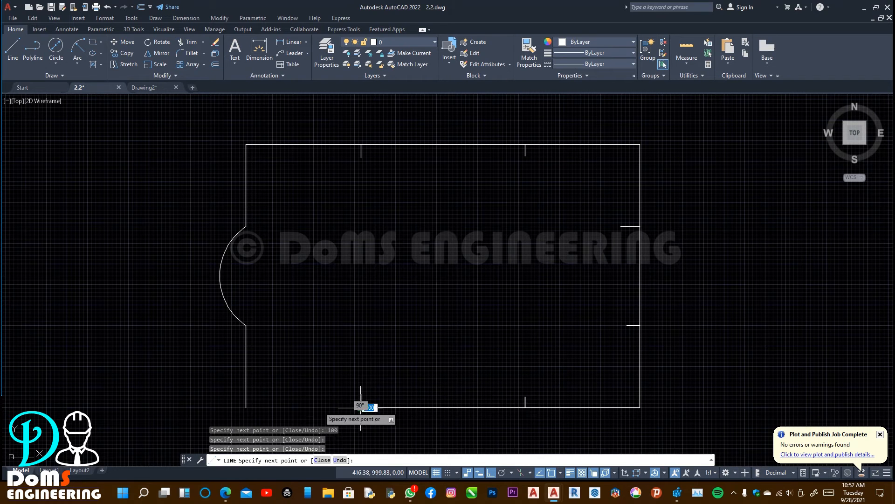
{"action": "key", "text": "Return"}
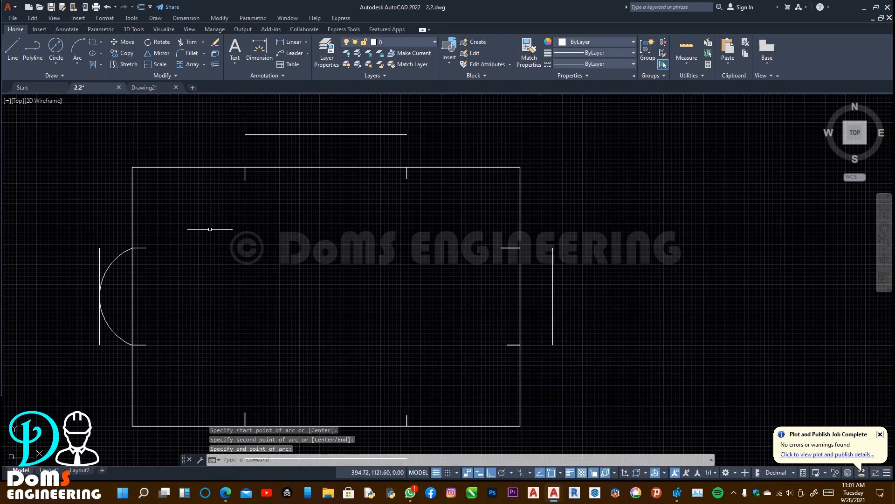
Step: Draw a three-point arc between the upper edge's two ticks, passing through the midpoint of the guide line above
{"action": "type", "text": "arc"}
{"action": "key", "text": "Return"}
{"action": "left_click", "coordinate": [245, 167]}
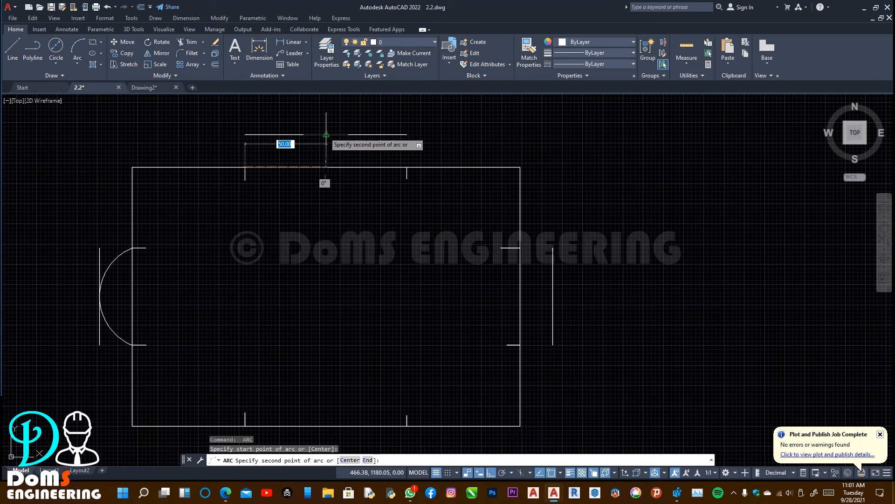
{"action": "left_click", "coordinate": [406, 134]}
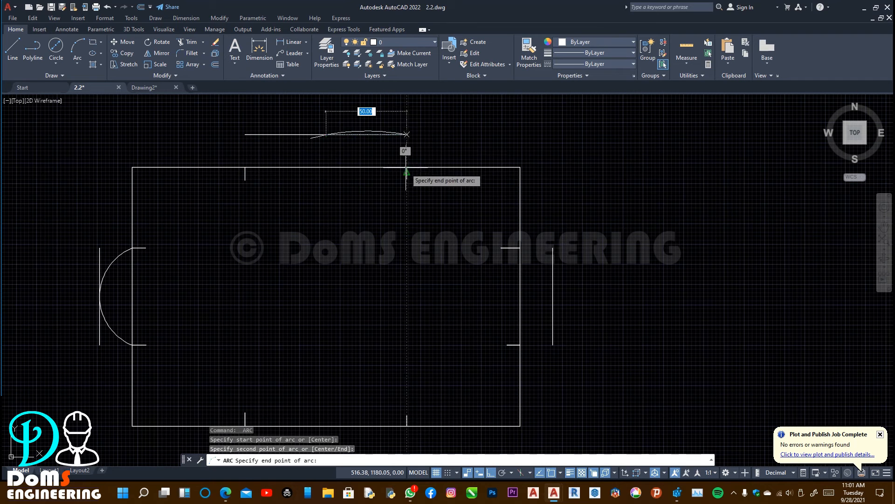
{"action": "left_click", "coordinate": [407, 167]}
Step: Draw a three-point arc between the right edge's two ticks, passing through the midpoint of the outer vertical guide line
{"action": "key", "text": "Return"}
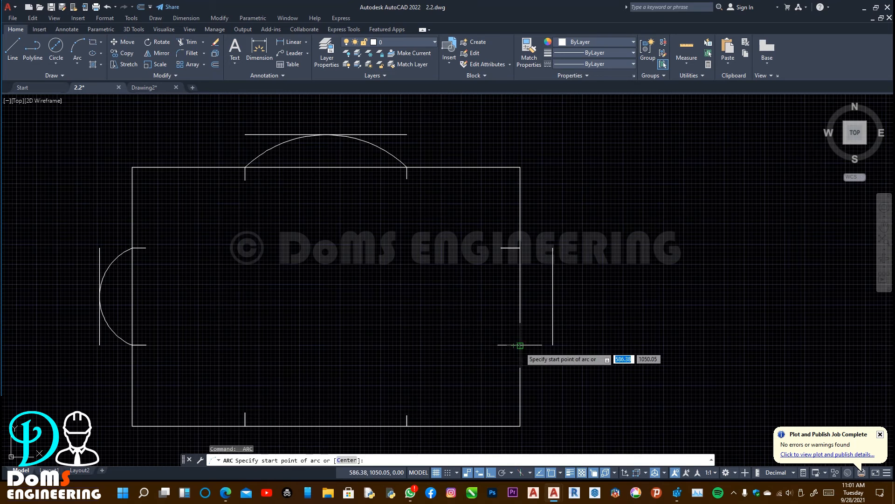
{"action": "left_click", "coordinate": [519, 345]}
{"action": "left_click", "coordinate": [552, 297]}
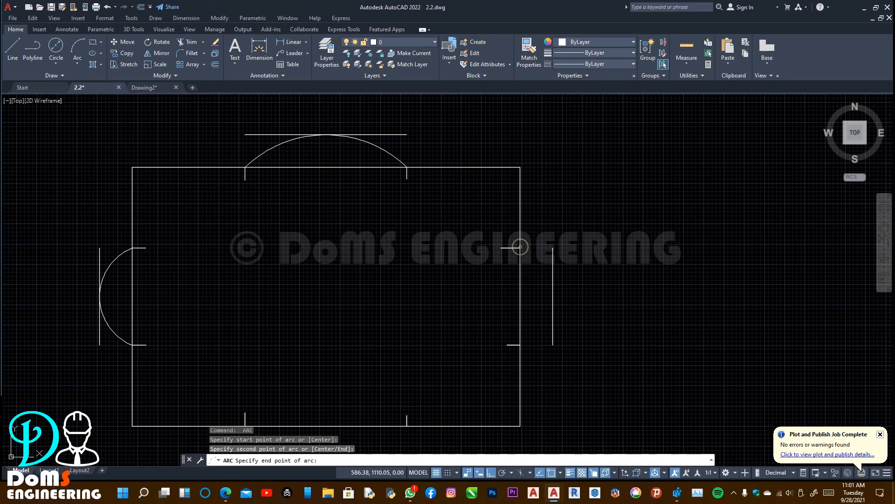
{"action": "left_click", "coordinate": [520, 247]}
Step: Draw a three-point arc between the lower edge's two ticks, passing through the midpoint of the guide line below
{"action": "middle_click_drag", "start_coordinate": [802, 293], "coordinate": [819, 206]}
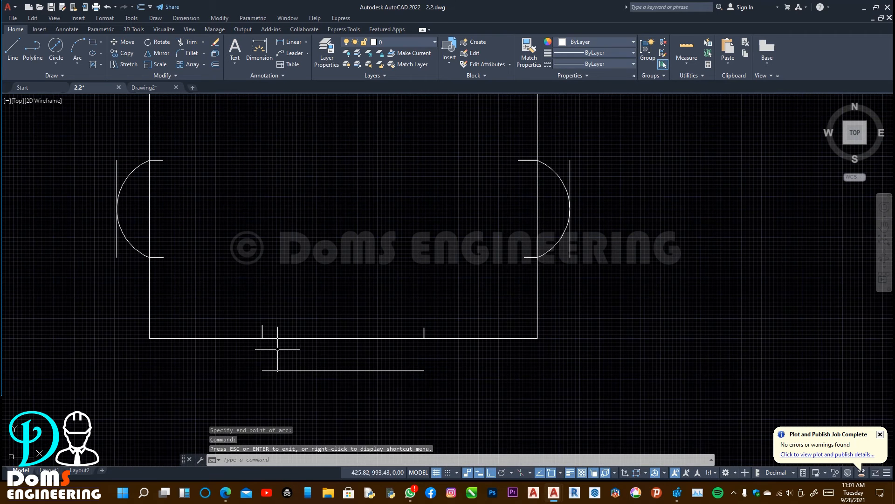
{"action": "left_click", "coordinate": [74, 49]}
{"action": "left_click", "coordinate": [263, 371]}
{"action": "left_click", "coordinate": [343, 370]}
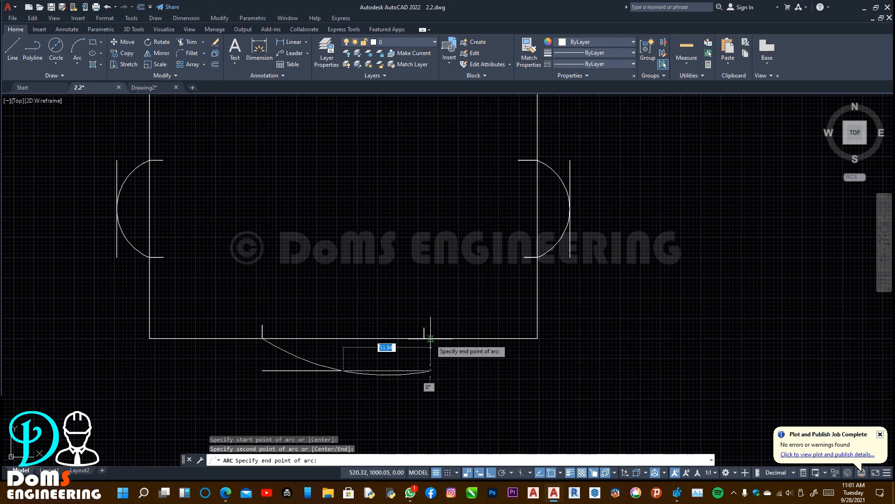
{"action": "left_click", "coordinate": [425, 338]}
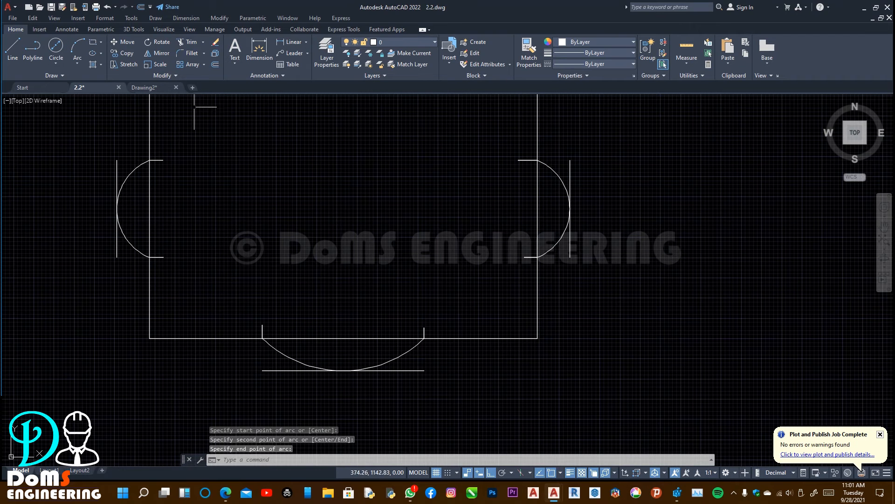
Step: Erase the straight guide lines outside the rectangle that were used to position the side arcs
{"action": "left_click", "coordinate": [116, 245]}
{"action": "key", "text": "Delete"}
{"action": "left_click", "coordinate": [288, 371]}
{"action": "key", "text": "Delete"}
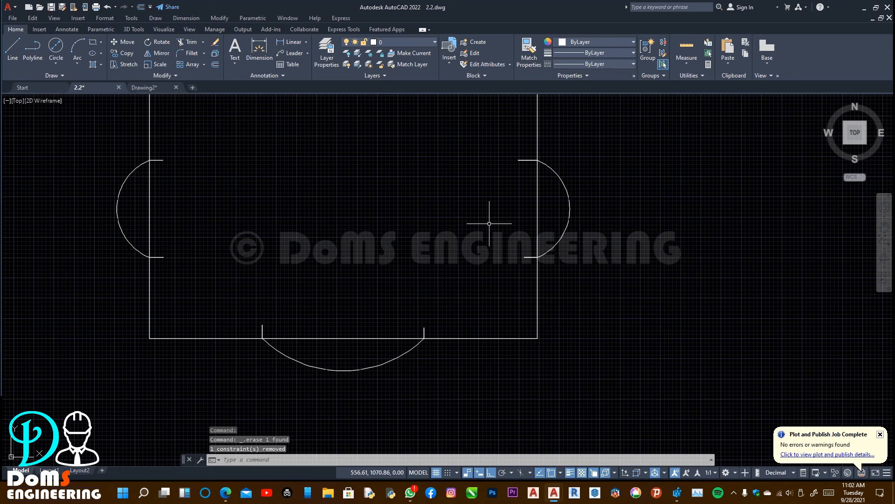
{"action": "middle_click_drag", "start_coordinate": [665, 208], "coordinate": [662, 312]}
{"action": "left_click", "coordinate": [282, 150]}
{"action": "key", "text": "Delete"}
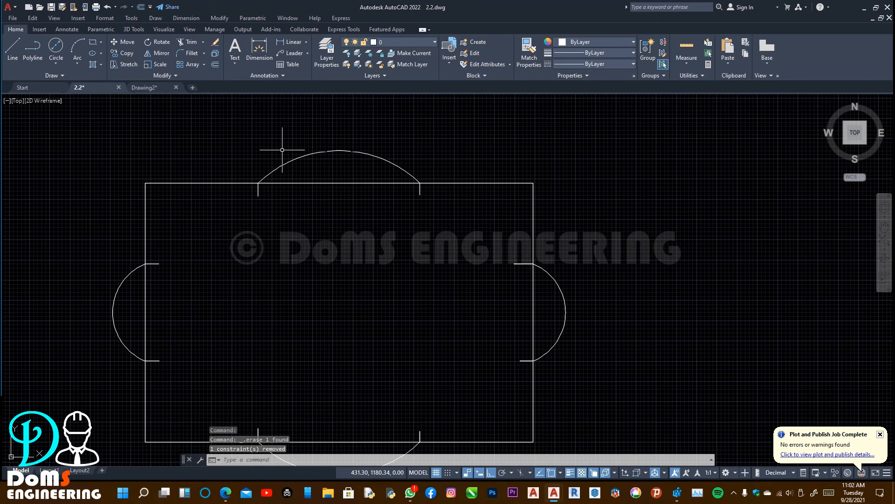
Step: Check how far the left arc projects from the rectangle's left edge with a temporary linear dimension, and delete that dimension
{"action": "left_click", "coordinate": [67, 29]}
{"action": "left_click", "coordinate": [191, 64]}
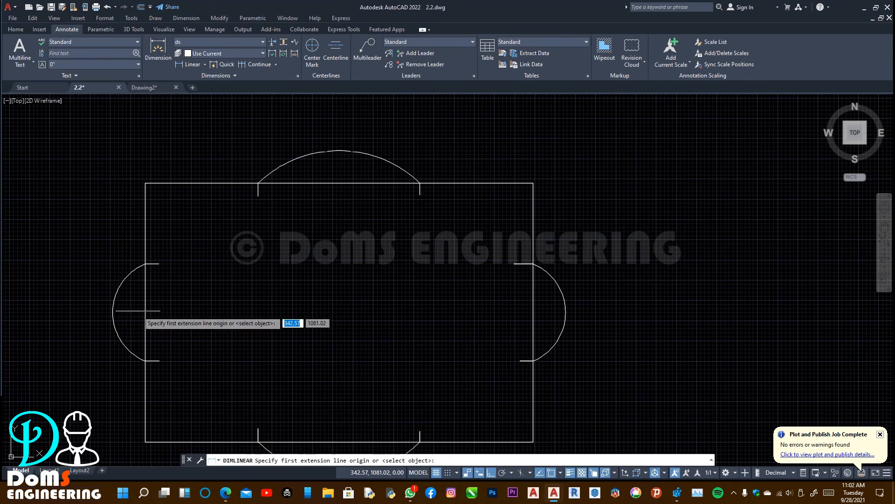
{"action": "left_click", "coordinate": [113, 313]}
{"action": "left_click", "coordinate": [146, 313]}
{"action": "left_click", "coordinate": [131, 249]}
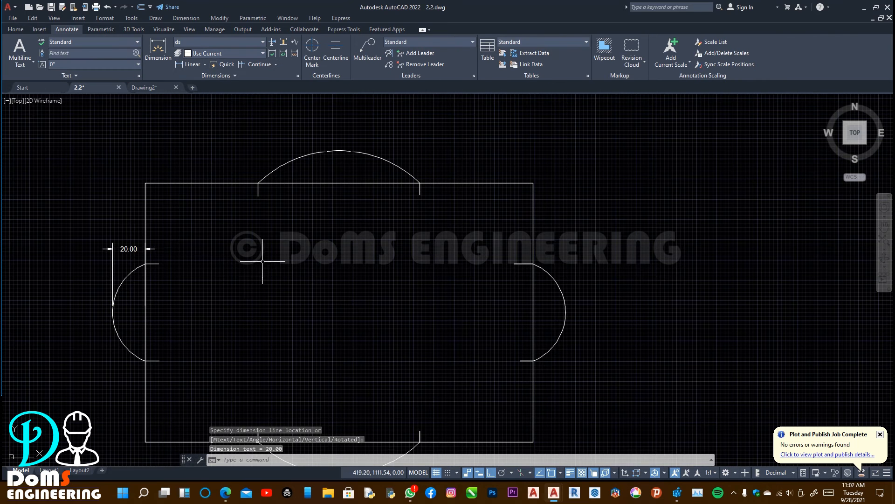
{"action": "left_click", "coordinate": [133, 248]}
{"action": "key", "text": "Delete"}
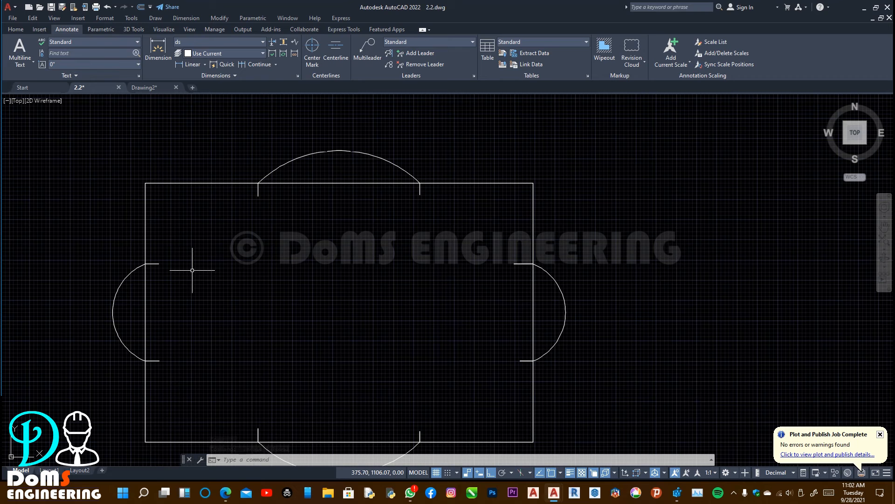
Step: Offset the three segments of the rectangle's left edge inward by 15
{"action": "left_click", "coordinate": [15, 29]}
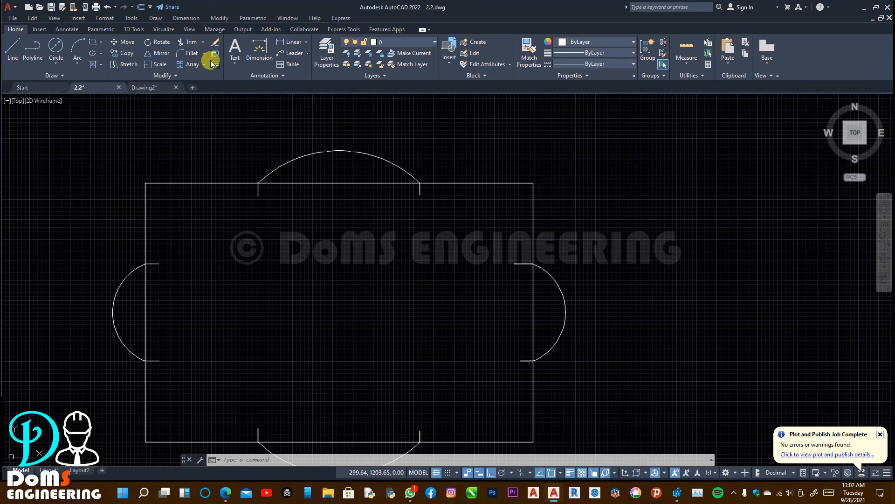
{"action": "left_click", "coordinate": [215, 63]}
{"action": "type", "text": "15"}
{"action": "key", "text": "Return"}
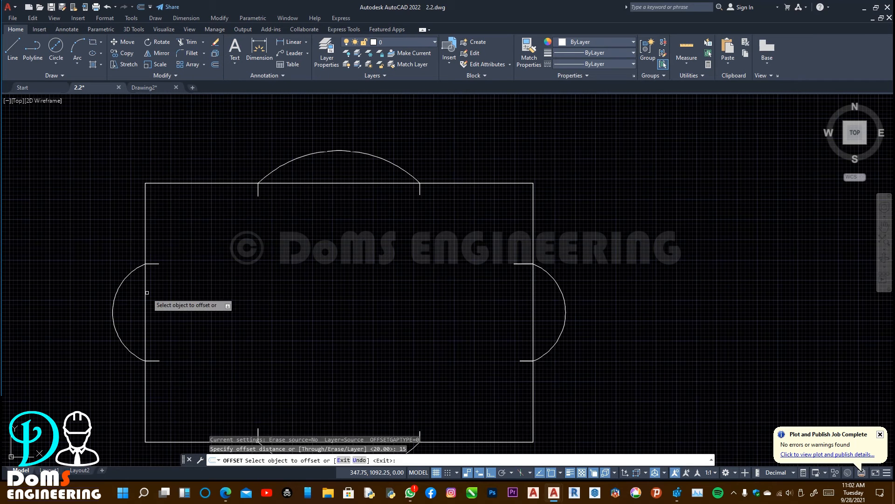
{"action": "left_click", "coordinate": [146, 292]}
{"action": "left_click", "coordinate": [190, 295]}
{"action": "left_click", "coordinate": [146, 224]}
{"action": "left_click", "coordinate": [189, 230]}
{"action": "left_click", "coordinate": [145, 405]}
{"action": "left_click", "coordinate": [189, 399]}
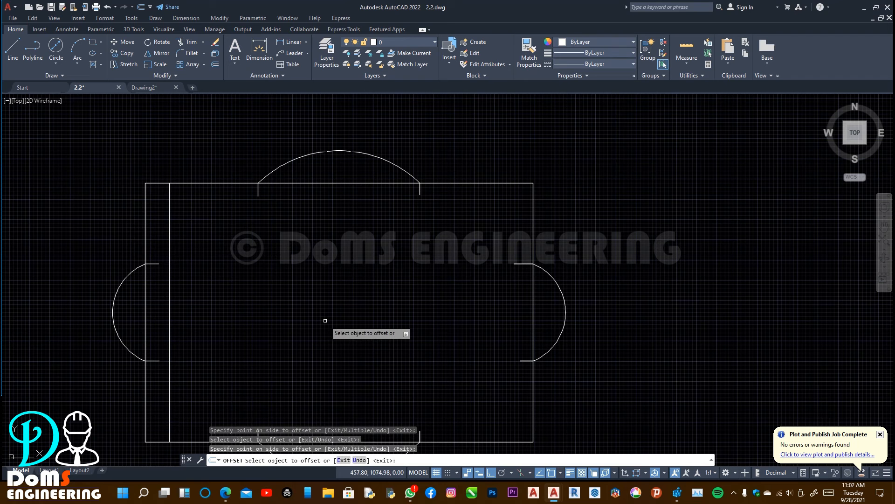
Step: Offset the three segments of the rectangle's right edge inward by 15
{"action": "left_click", "coordinate": [533, 235]}
{"action": "left_click", "coordinate": [530, 298]}
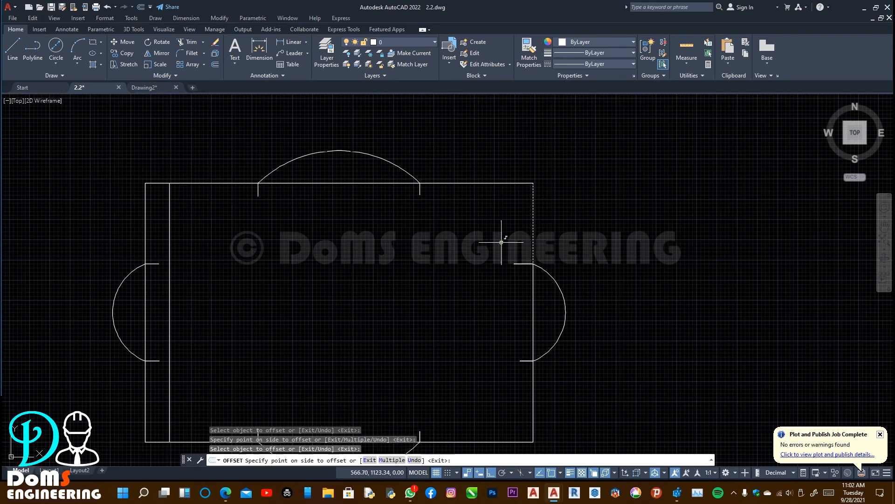
{"action": "left_click", "coordinate": [531, 300]}
{"action": "left_click", "coordinate": [526, 396]}
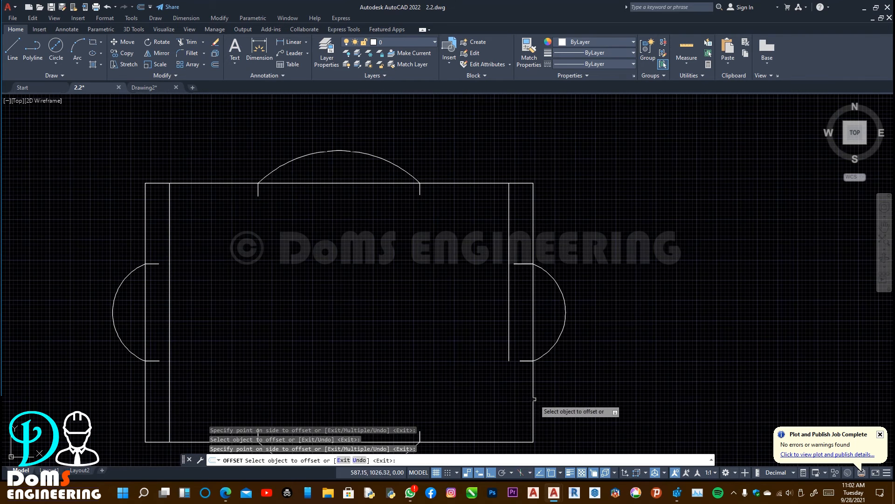
{"action": "left_click", "coordinate": [884, 225]}
{"action": "left_click_drag", "start_coordinate": [777, 280], "coordinate": [785, 246]}
{"action": "key", "text": "Escape"}
Step: Trim away the short tick marks at the ends of the arcs on all four sides
{"action": "left_click", "coordinate": [187, 42]}
{"action": "left_click", "coordinate": [167, 228]}
{"action": "left_click_drag", "start_coordinate": [168, 340], "coordinate": [168, 344]}
{"action": "left_click_drag", "start_coordinate": [251, 158], "coordinate": [455, 158]}
{"action": "left_click_drag", "start_coordinate": [530, 217], "coordinate": [535, 337]}
{"action": "mouse_move", "coordinate": [244, 402]}
{"action": "left_mouse_down"}
{"action": "mouse_move", "coordinate": [458, 392]}
{"action": "mouse_move", "coordinate": [466, 401]}
{"action": "left_mouse_up"}
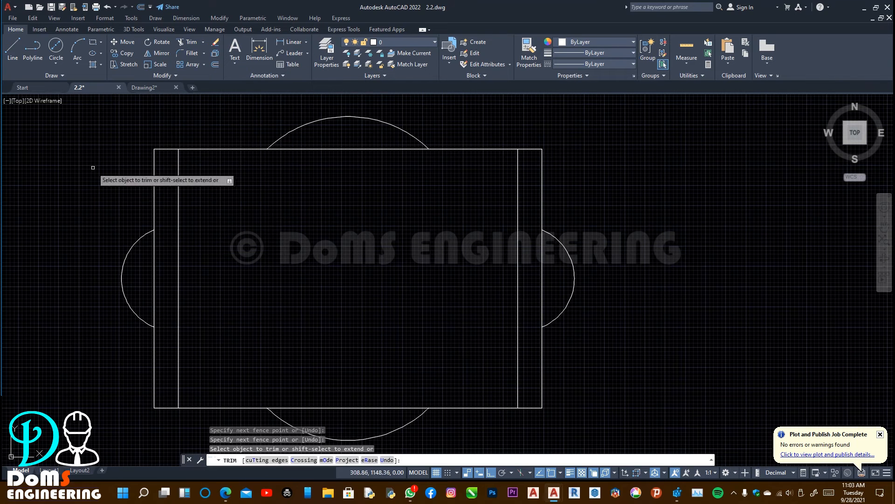
Step: Offset the outer segments of the upper and lower edges, on both sides of the arcs, inward by 15
{"action": "left_click", "coordinate": [10, 48]}
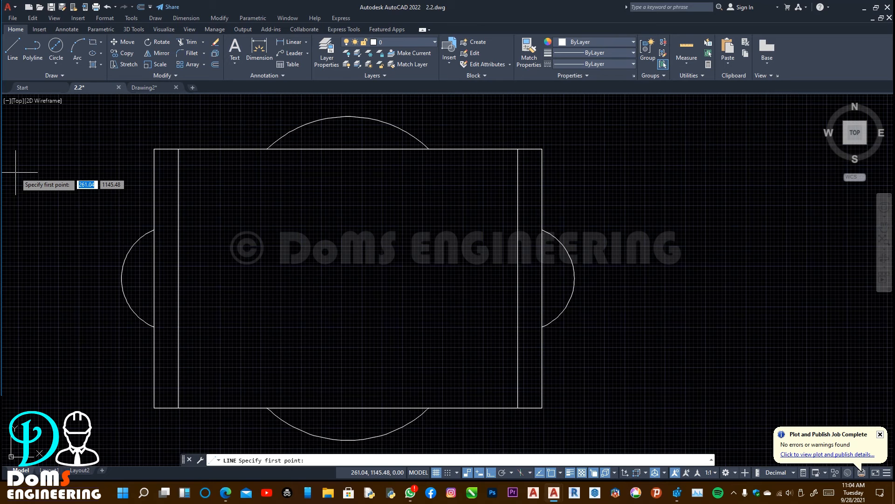
{"action": "left_click", "coordinate": [215, 64]}
{"action": "type", "text": "15"}
{"action": "key", "text": "Return"}
{"action": "left_click", "coordinate": [478, 408]}
{"action": "left_click", "coordinate": [487, 337]}
{"action": "left_click", "coordinate": [480, 148]}
{"action": "left_click", "coordinate": [483, 164]}
{"action": "left_click", "coordinate": [219, 148]}
{"action": "left_click", "coordinate": [217, 161]}
{"action": "left_click", "coordinate": [187, 407]}
{"action": "left_click", "coordinate": [205, 380]}
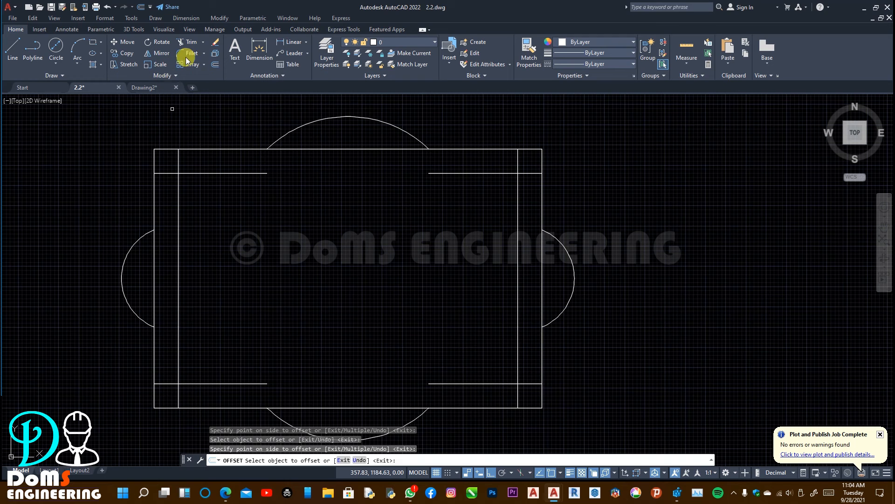
Step: Offset the three segments of the left inner vertical line toward the plate's centre by 30
{"action": "left_click", "coordinate": [213, 65]}
{"action": "type", "text": "30"}
{"action": "key", "text": "Return"}
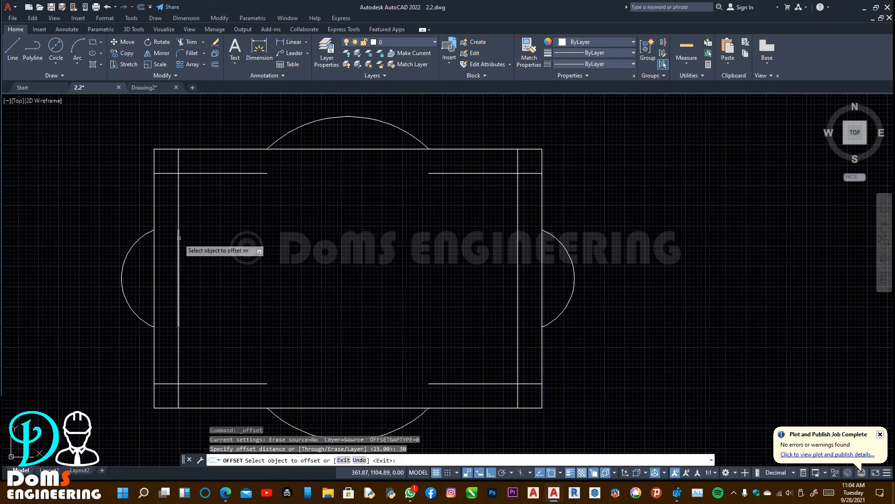
{"action": "left_click", "coordinate": [180, 243]}
{"action": "left_click", "coordinate": [190, 230]}
{"action": "left_click", "coordinate": [178, 215]}
{"action": "left_click", "coordinate": [220, 216]}
{"action": "left_click", "coordinate": [177, 346]}
{"action": "left_click", "coordinate": [212, 350]}
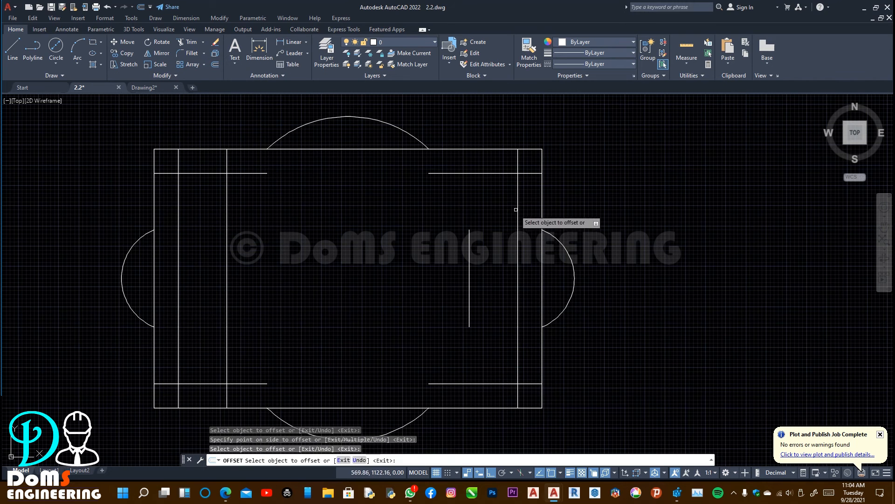
Step: Offset the upper and lower segments of the right inner vertical line toward the plate's centre by 30
{"action": "left_click", "coordinate": [518, 216]}
{"action": "left_click", "coordinate": [493, 210]}
{"action": "left_click", "coordinate": [517, 355]}
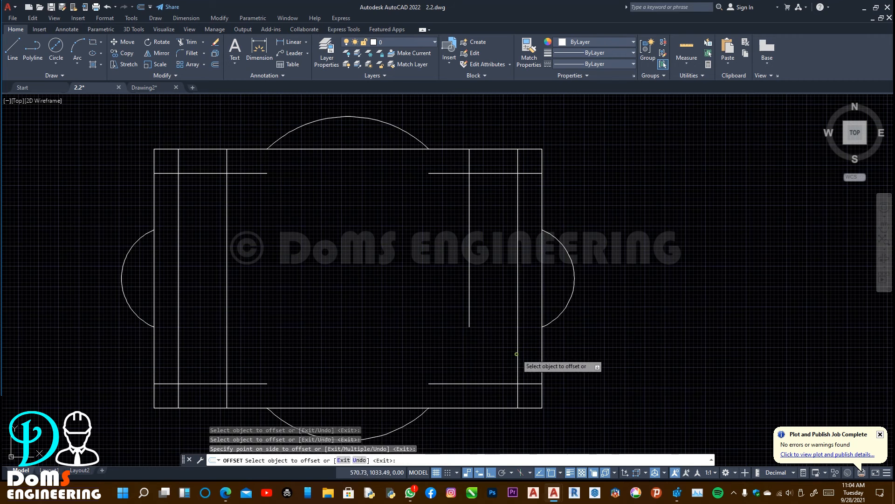
{"action": "left_click", "coordinate": [485, 353]}
Step: Trim the overhanging ends of the offset lines to leave one closed upright rectangle inside each of the plate's short sides
{"action": "left_click", "coordinate": [186, 41]}
{"action": "left_click_drag", "start_coordinate": [252, 199], "coordinate": [243, 160]}
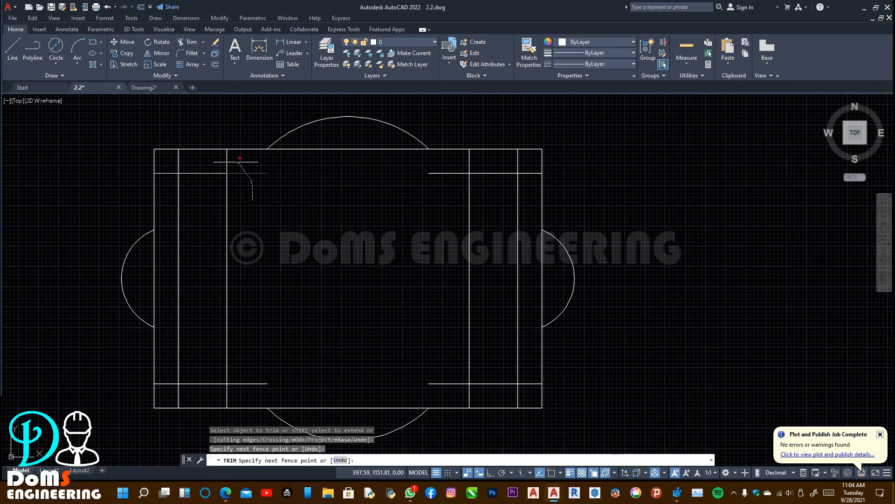
{"action": "left_click_drag", "start_coordinate": [171, 181], "coordinate": [170, 183]}
{"action": "left_click_drag", "start_coordinate": [169, 345], "coordinate": [168, 382]}
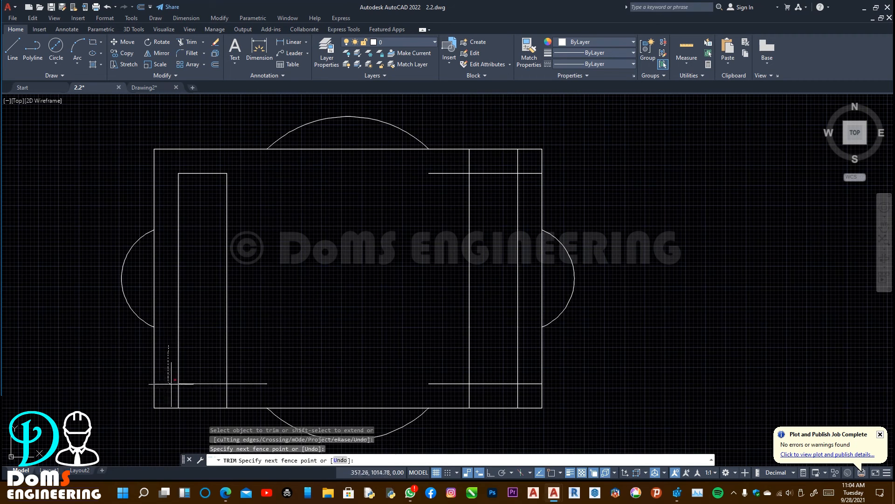
{"action": "left_click_drag", "start_coordinate": [248, 367], "coordinate": [248, 366]}
{"action": "mouse_move", "coordinate": [435, 201]}
{"action": "left_mouse_down"}
{"action": "mouse_move", "coordinate": [506, 162]}
{"action": "mouse_move", "coordinate": [525, 186]}
{"action": "left_mouse_up"}
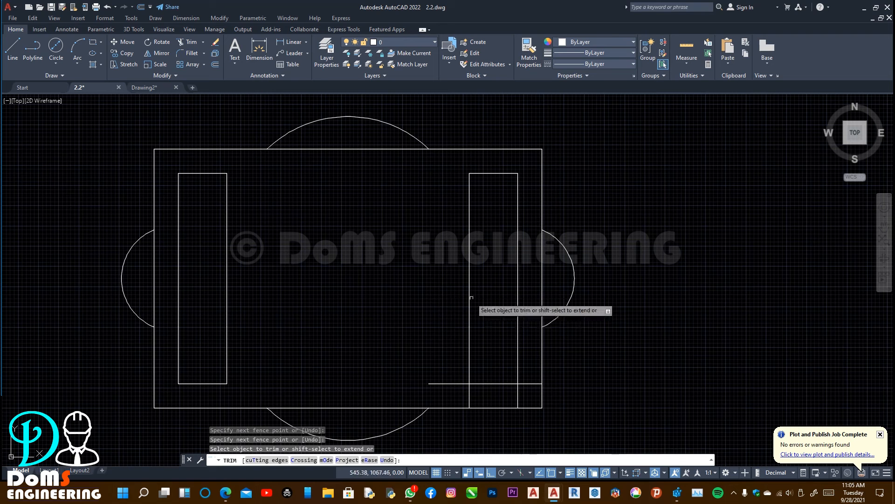
{"action": "mouse_move", "coordinate": [447, 374]}
{"action": "left_mouse_down"}
{"action": "mouse_move", "coordinate": [510, 395]}
{"action": "mouse_move", "coordinate": [522, 376]}
{"action": "left_mouse_up"}
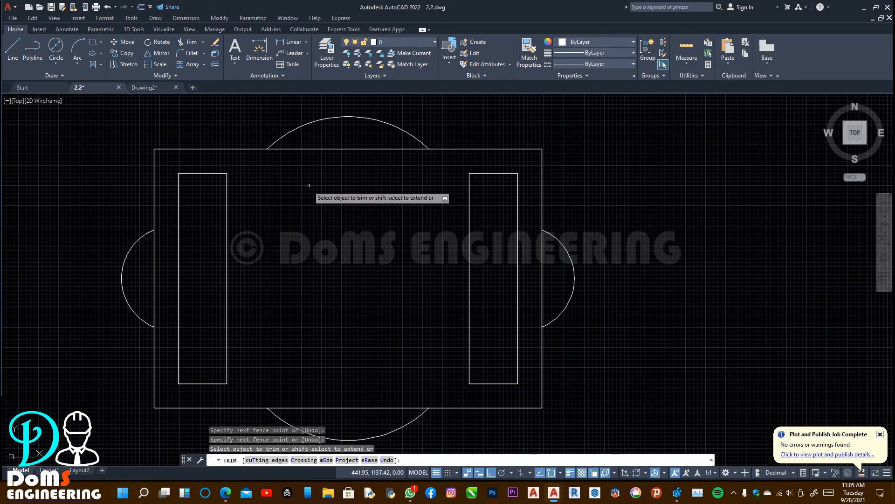
Step: Draw a vertical and a horizontal centre line joining the midpoints of the outer rectangle's opposite edges
{"action": "left_click", "coordinate": [17, 51]}
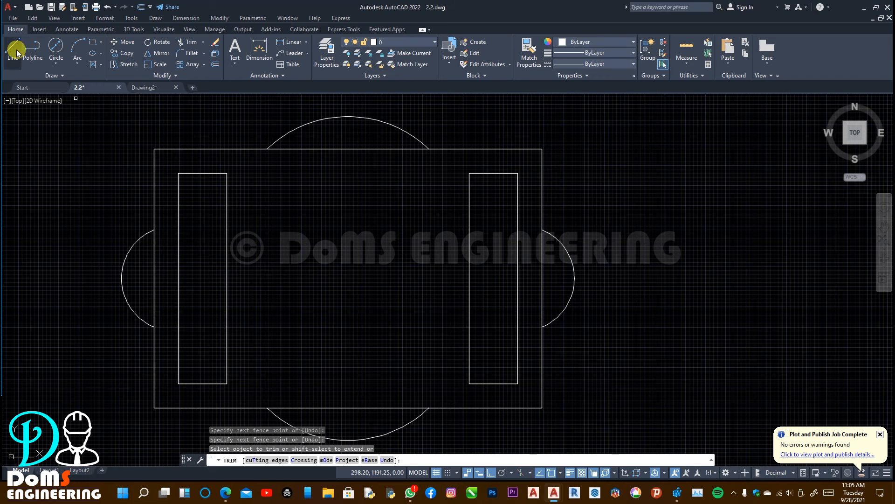
{"action": "left_click", "coordinate": [348, 149]}
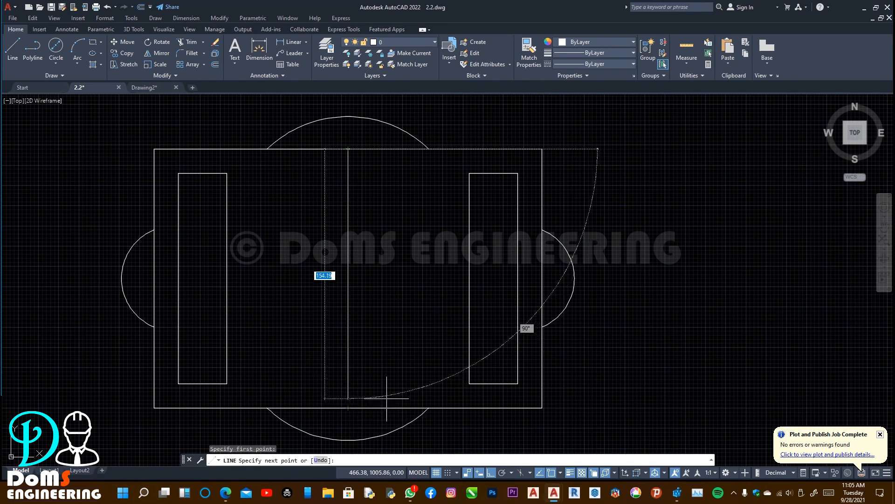
{"action": "key", "text": "Return"}
{"action": "key", "text": "Return"}
{"action": "left_click", "coordinate": [154, 278]}
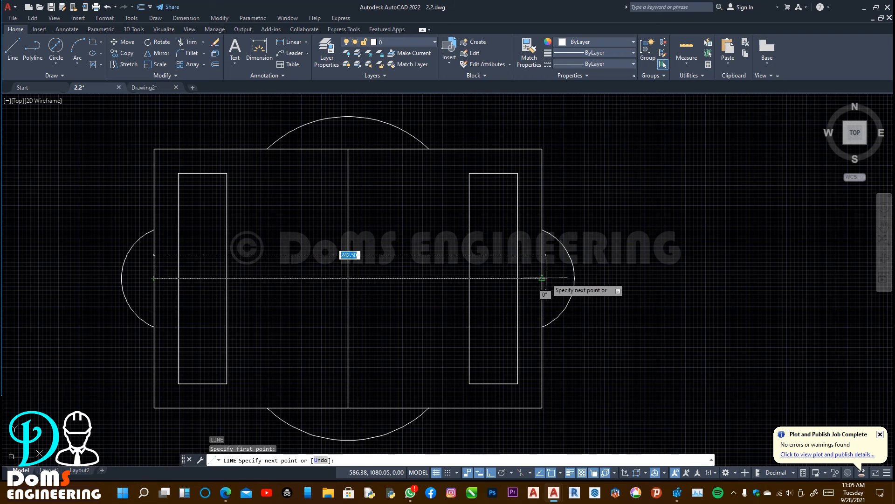
{"action": "left_click", "coordinate": [542, 278]}
{"action": "key", "text": "Return"}
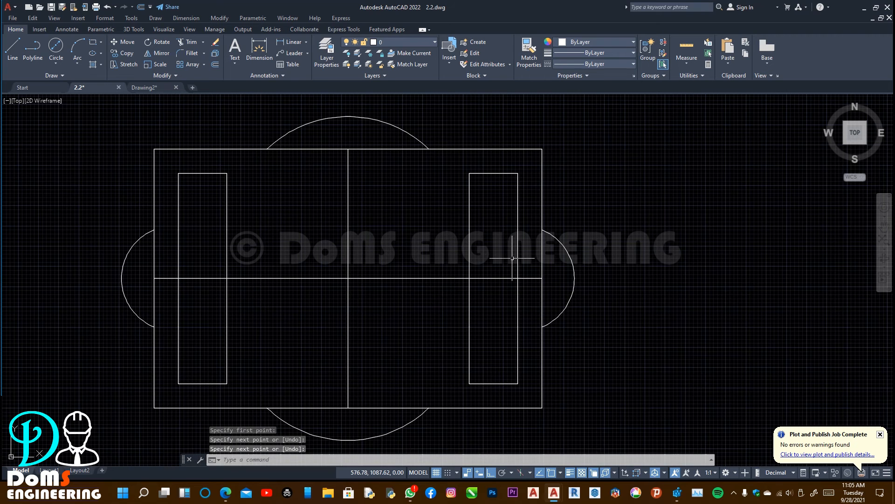
Step: Draw a circle of radius 60 centred on the intersection of the two centre lines
{"action": "left_click", "coordinate": [57, 66]}
{"action": "left_click", "coordinate": [70, 88]}
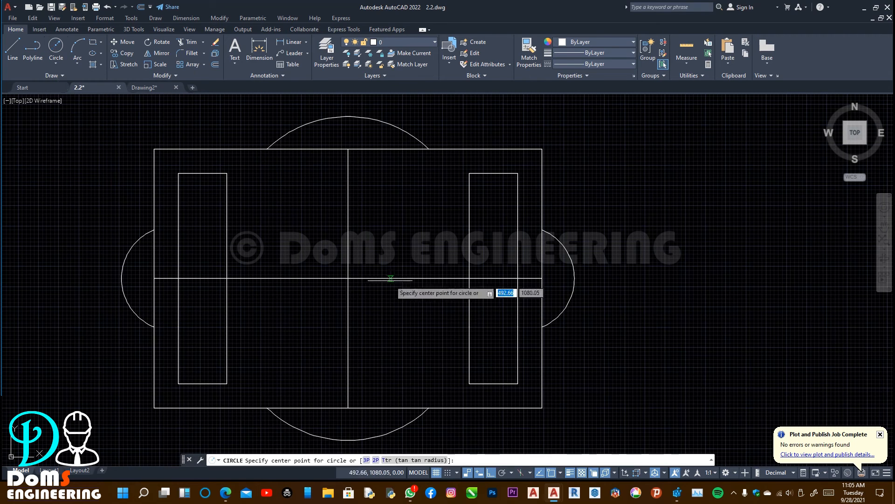
{"action": "left_click", "coordinate": [348, 278]}
{"action": "type", "text": "60"}
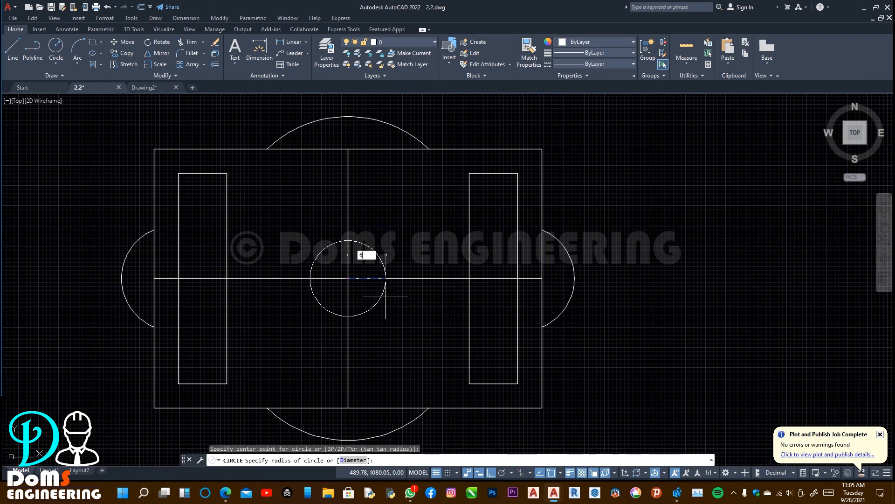
{"action": "key", "text": "Return"}
Step: Set the fillet radius to 10 and round the two lower corners of the left inner rectangle
{"action": "key", "text": "Return"}
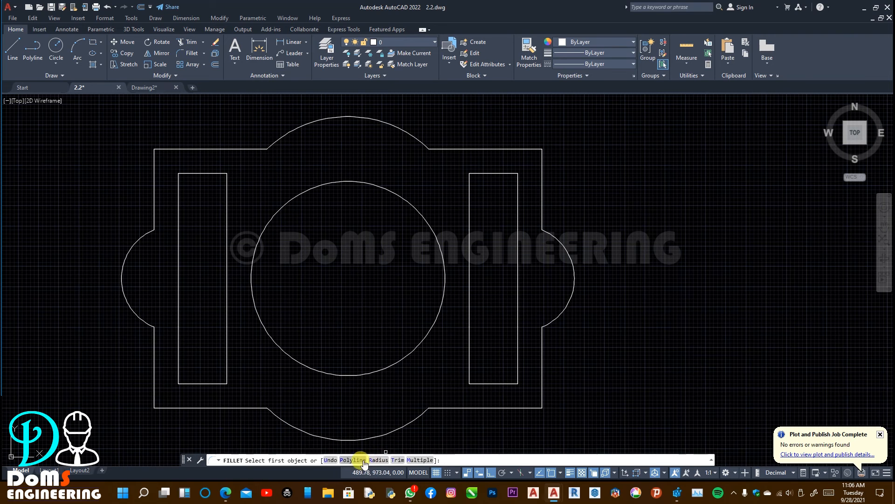
{"action": "type", "text": "r"}
{"action": "key", "text": "Return"}
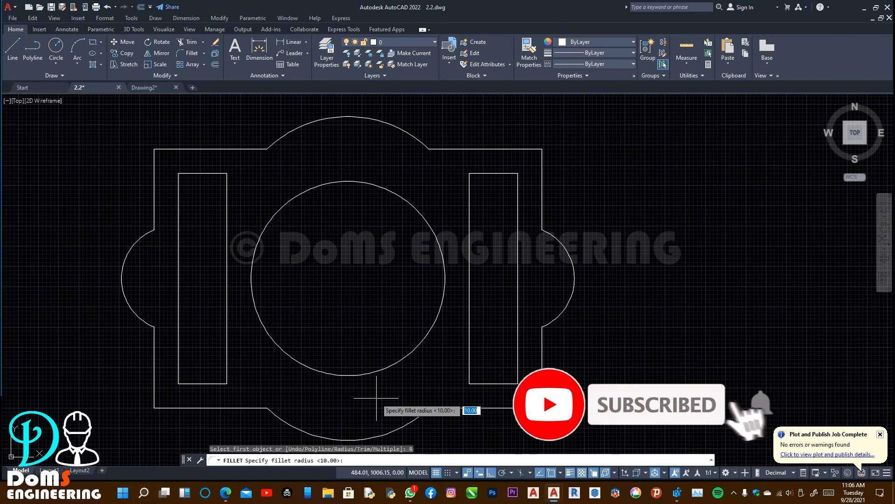
{"action": "type", "text": "10"}
{"action": "key", "text": "Return"}
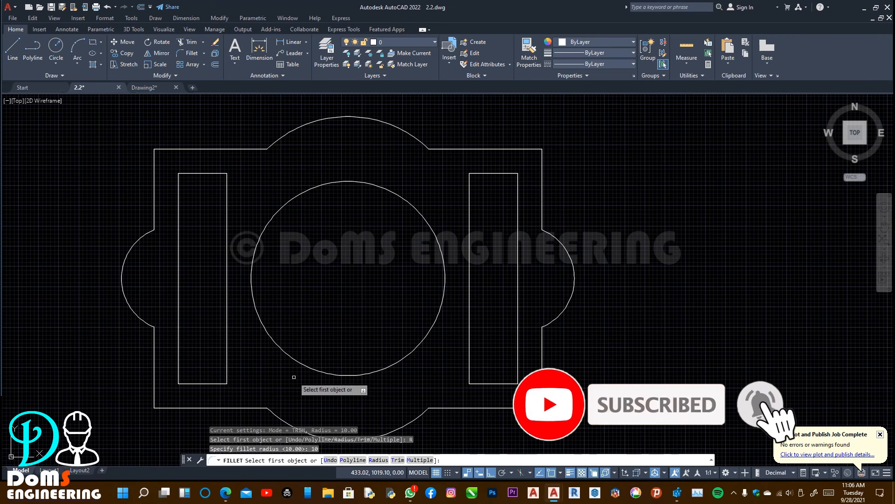
{"action": "left_click", "coordinate": [227, 371]}
{"action": "left_click", "coordinate": [205, 382]}
{"action": "key", "text": "Return"}
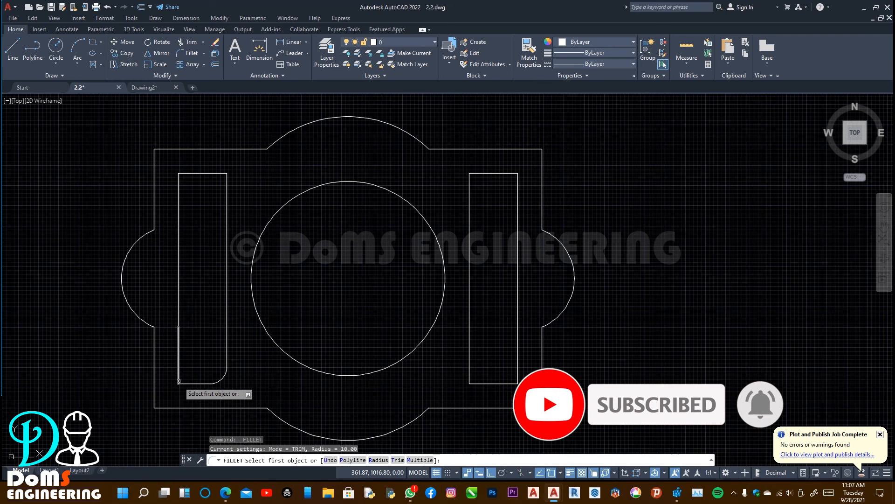
{"action": "left_click", "coordinate": [179, 372]}
{"action": "left_click", "coordinate": [186, 383]}
Step: Fillet the two upper corners of the left inner rectangle with radius 10
{"action": "key", "text": "Return"}
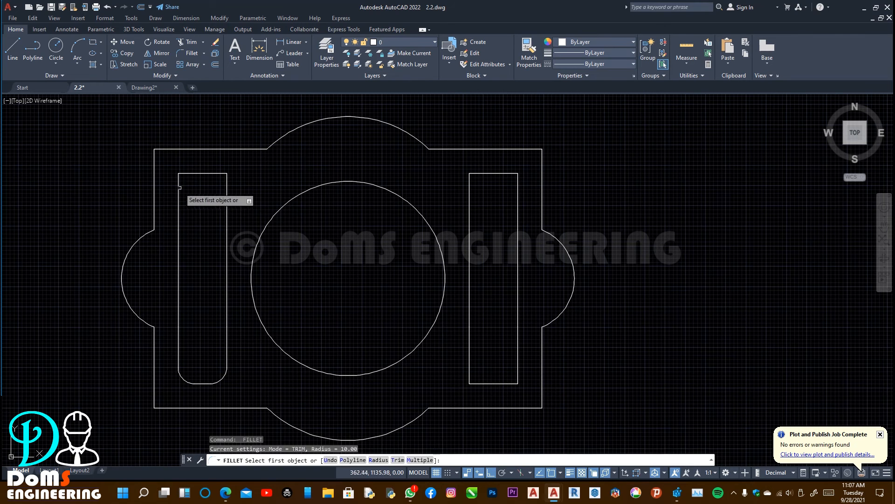
{"action": "left_click", "coordinate": [186, 173]}
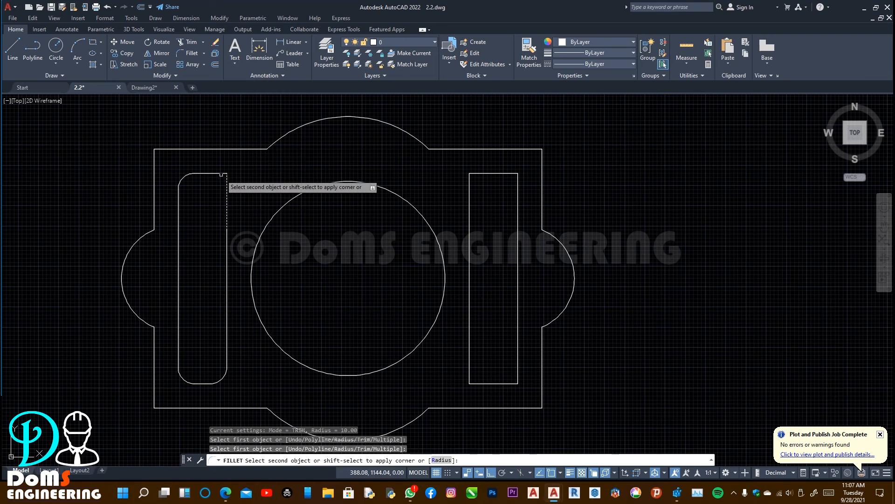
{"action": "left_click", "coordinate": [226, 192]}
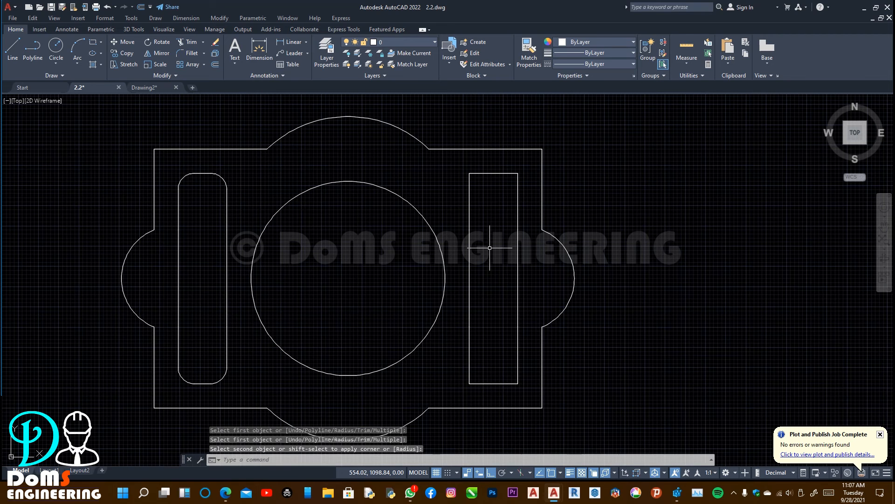
Step: Fillet the corners of the right inner rectangle with radius 10
{"action": "key", "text": "Return"}
{"action": "left_click", "coordinate": [470, 194]}
{"action": "left_click", "coordinate": [480, 173]}
{"action": "key", "text": "Return"}
{"action": "left_click", "coordinate": [516, 189]}
{"action": "left_click", "coordinate": [509, 173]}
{"action": "key", "text": "Return"}
{"action": "left_click", "coordinate": [470, 368]}
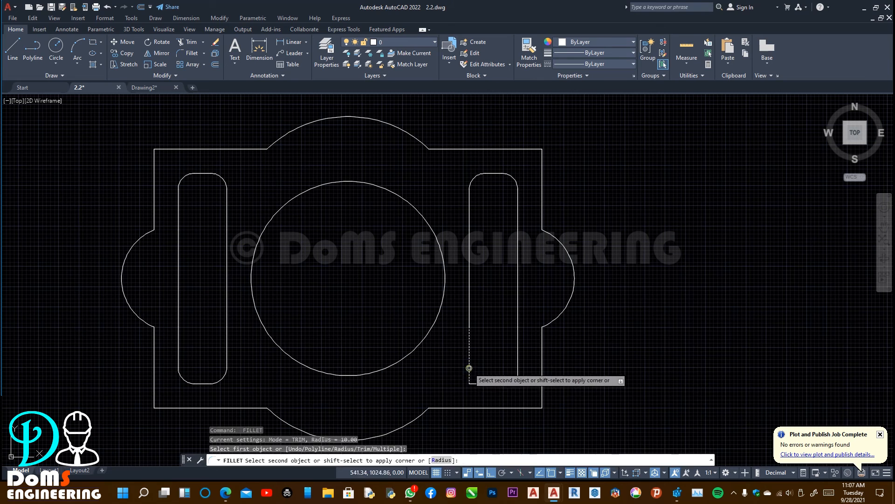
{"action": "left_click", "coordinate": [494, 384]}
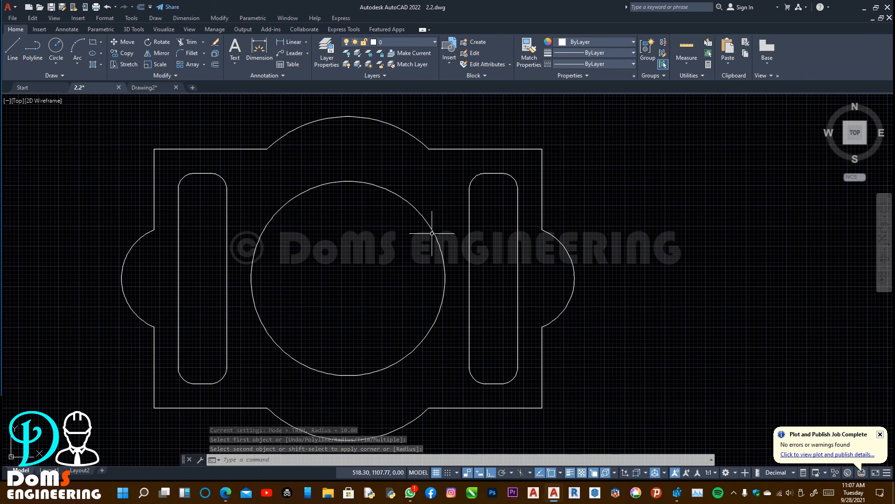
Step: Add a horizontal linear dimension above the straight segment of the plate's top edge that lies left of the arc
{"action": "left_click", "coordinate": [65, 28]}
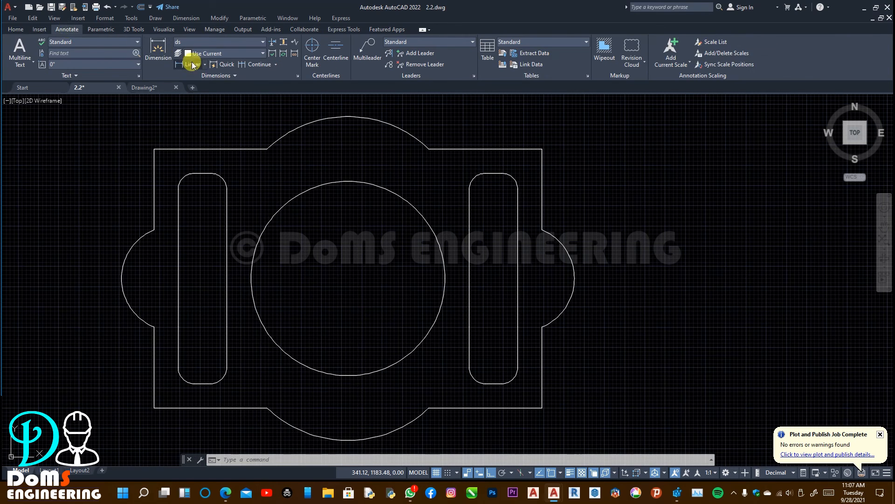
{"action": "left_click", "coordinate": [191, 63]}
{"action": "scroll", "coordinate": [226, 238], "scroll_direction": "down", "scroll_amount": 2}
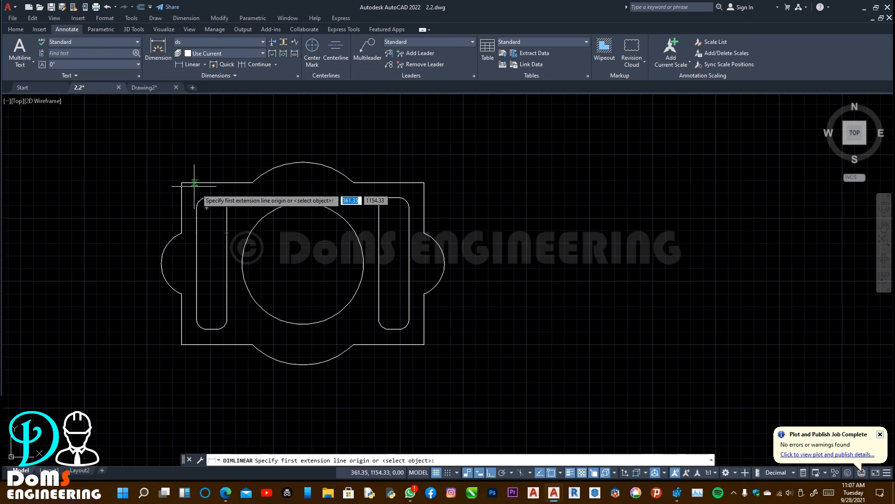
{"action": "left_click", "coordinate": [181, 183]}
{"action": "left_click", "coordinate": [252, 181]}
{"action": "left_click", "coordinate": [254, 150]}
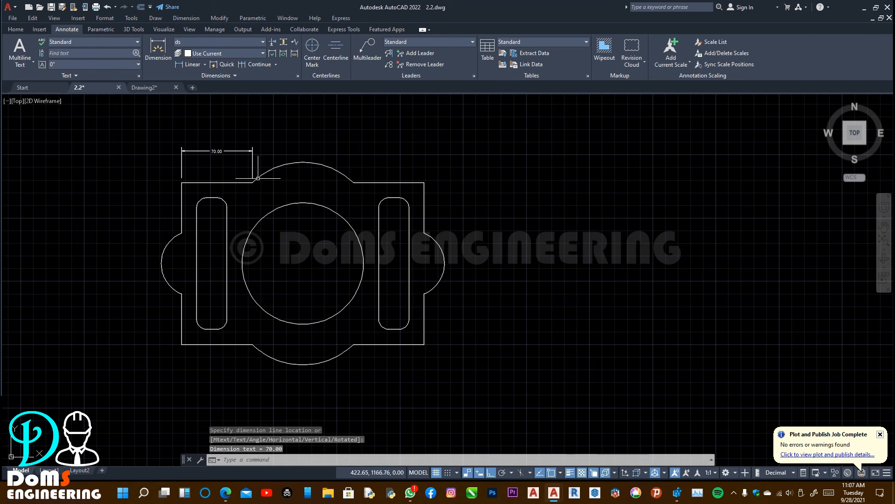
Step: Dimension the top arc's opening and the straight segment to its right, in line with the existing dimension
{"action": "key", "text": "Return"}
{"action": "left_click", "coordinate": [353, 182]}
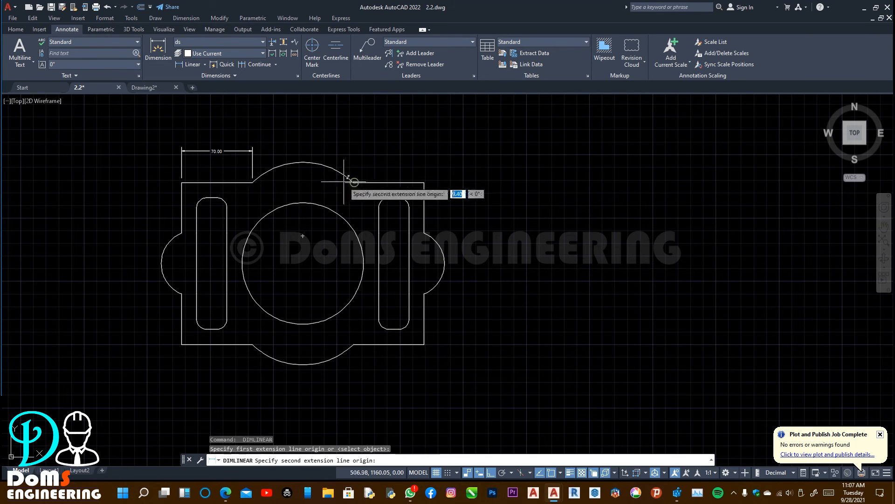
{"action": "left_click", "coordinate": [252, 182]}
{"action": "left_click", "coordinate": [253, 150]}
{"action": "key", "text": "Return"}
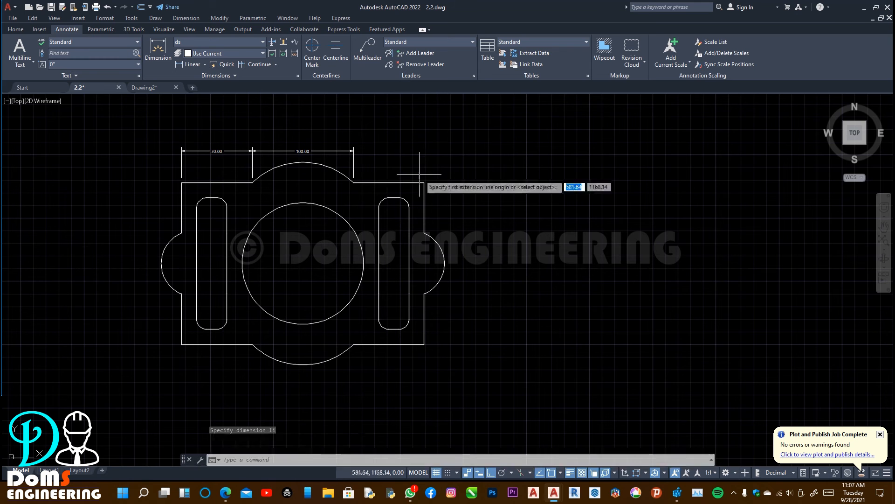
{"action": "left_click", "coordinate": [424, 182]}
{"action": "left_click", "coordinate": [354, 182]}
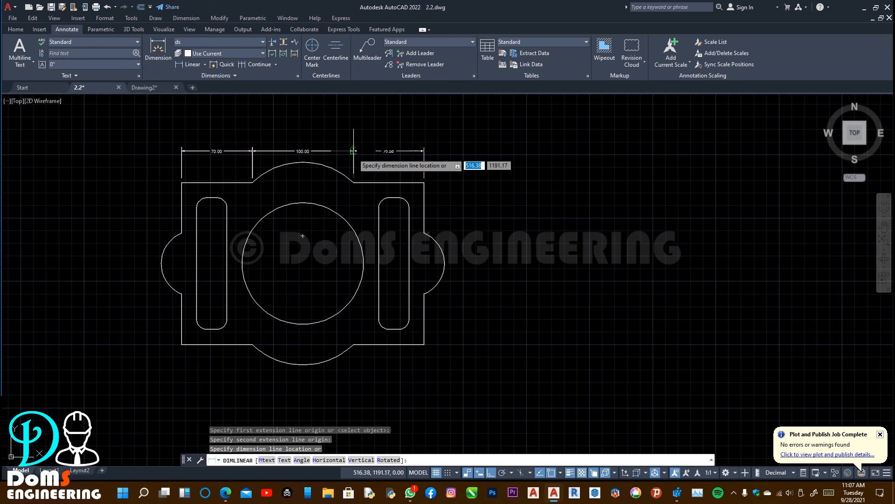
{"action": "left_click", "coordinate": [359, 151]}
{"action": "key", "text": "Return"}
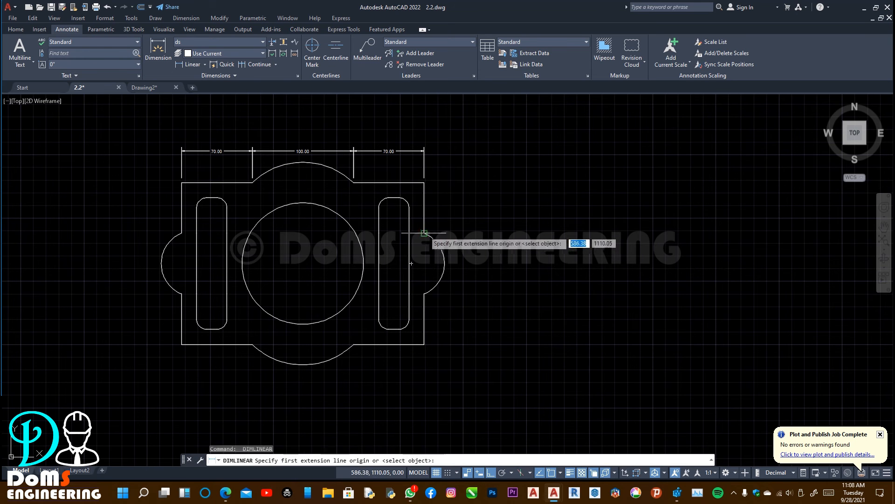
{"action": "left_click", "coordinate": [424, 232]}
{"action": "left_click", "coordinate": [444, 262]}
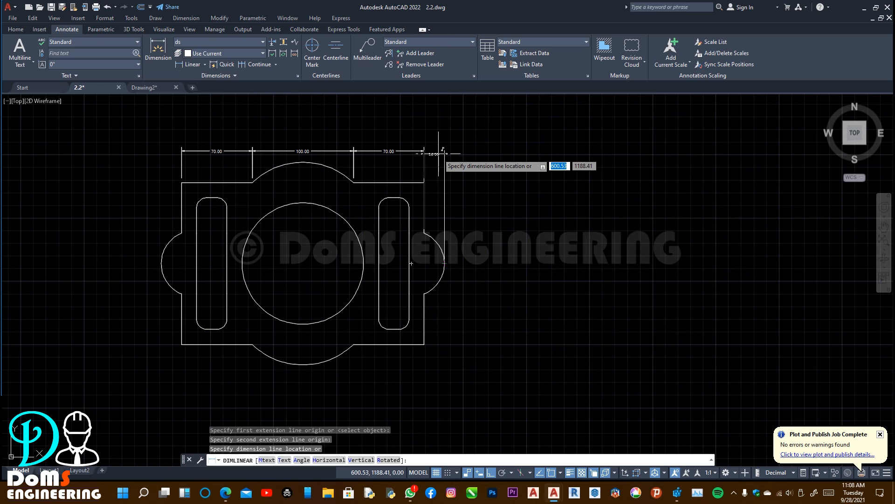
{"action": "key", "text": "Escape"}
Step: Dimension the horizontal projection of the right arc beyond the plate's right edge, aligned with the top dimension chain
{"action": "left_click", "coordinate": [189, 66]}
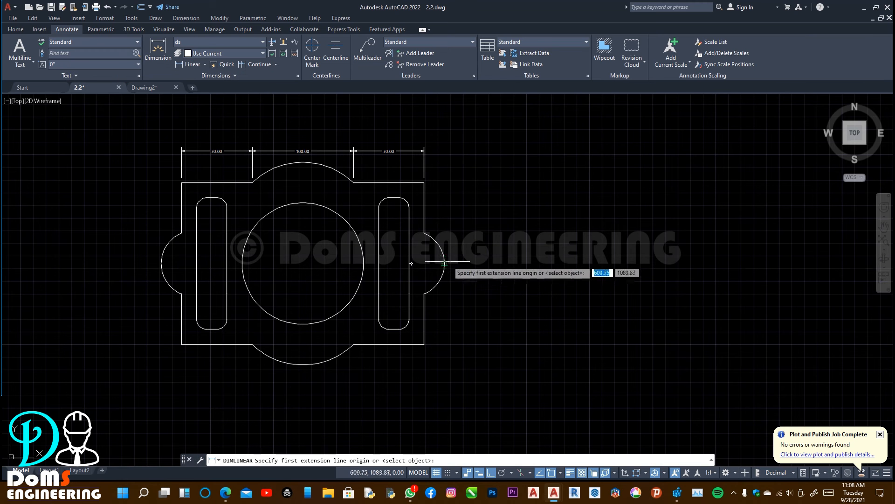
{"action": "left_click", "coordinate": [445, 263]}
{"action": "left_click", "coordinate": [424, 232]}
{"action": "left_click", "coordinate": [424, 152]}
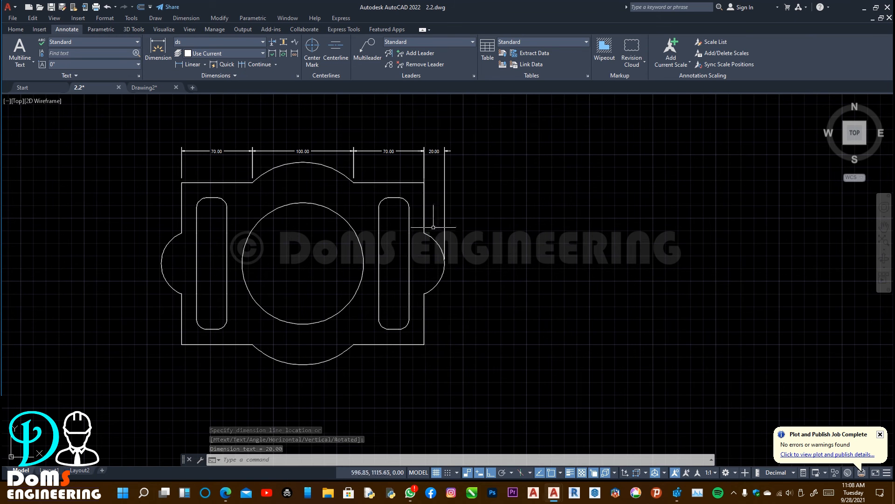
Step: Add a vertical linear dimension for the right slot's height, placed outside the plate's right arc
{"action": "key", "text": "Return"}
{"action": "left_click", "coordinate": [399, 197]}
{"action": "left_click", "coordinate": [398, 329]}
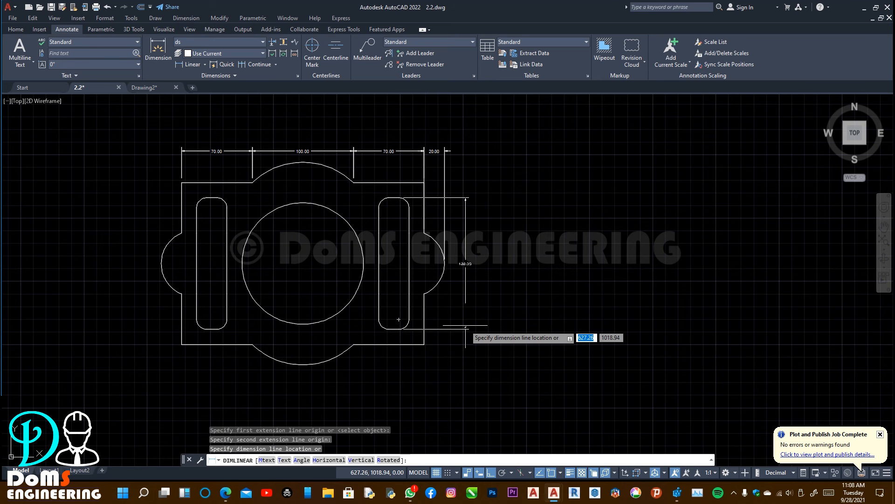
{"action": "left_click", "coordinate": [465, 326]}
Step: Dimension how far the bottom arc projects below the plate's bottom edge, in line with the slot height dimension
{"action": "key", "text": "Return"}
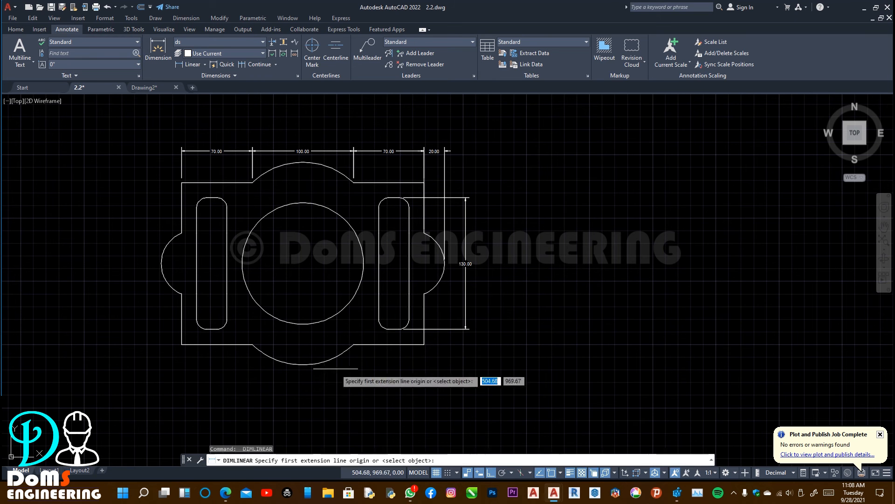
{"action": "left_click", "coordinate": [304, 364]}
{"action": "left_click", "coordinate": [359, 345]}
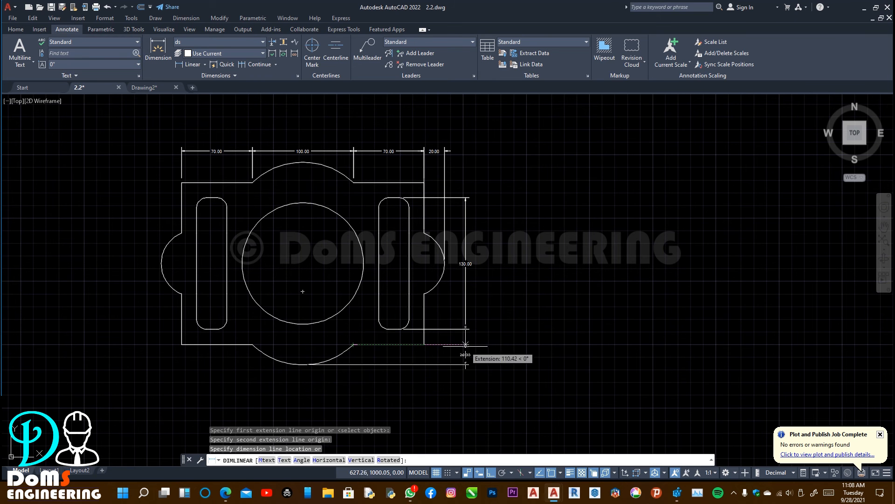
{"action": "left_click", "coordinate": [465, 345]}
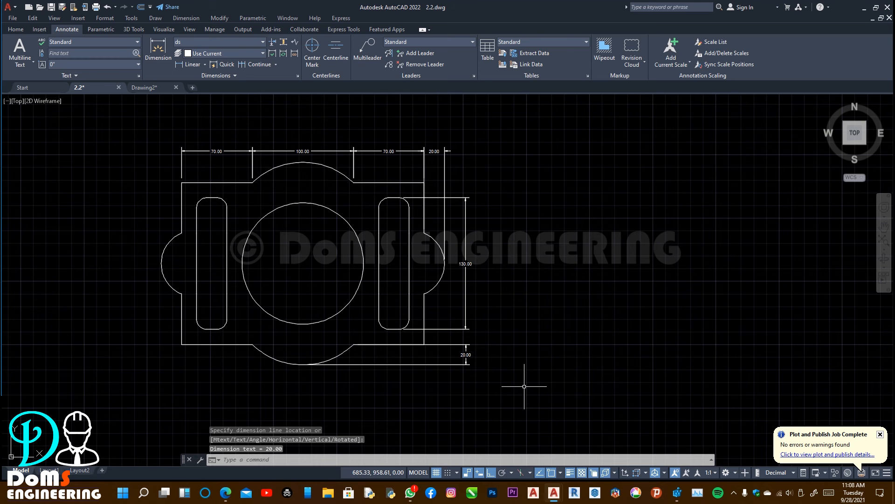
Step: Add a chain of vertical linear dimensions along the plate's left side for the lower edge segment, the arc opening and the upper edge segment
{"action": "key", "text": "Return"}
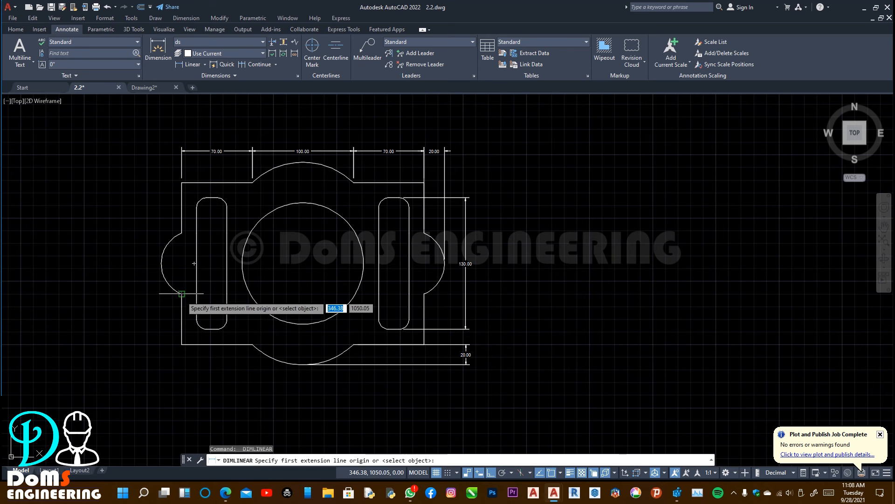
{"action": "left_click", "coordinate": [182, 294]}
{"action": "left_click", "coordinate": [181, 344]}
{"action": "left_click", "coordinate": [151, 331]}
{"action": "key", "text": "Return"}
{"action": "left_click", "coordinate": [181, 233]}
{"action": "left_click", "coordinate": [182, 293]}
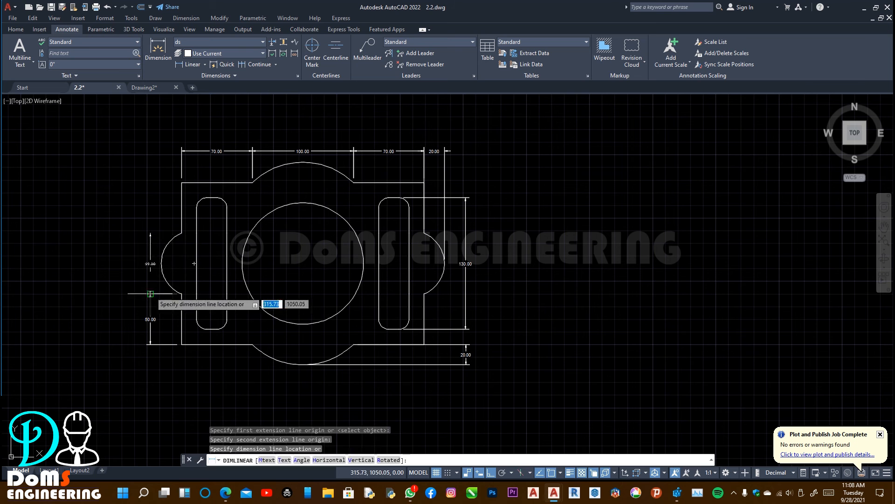
{"action": "left_click", "coordinate": [150, 294]}
{"action": "key", "text": "Return"}
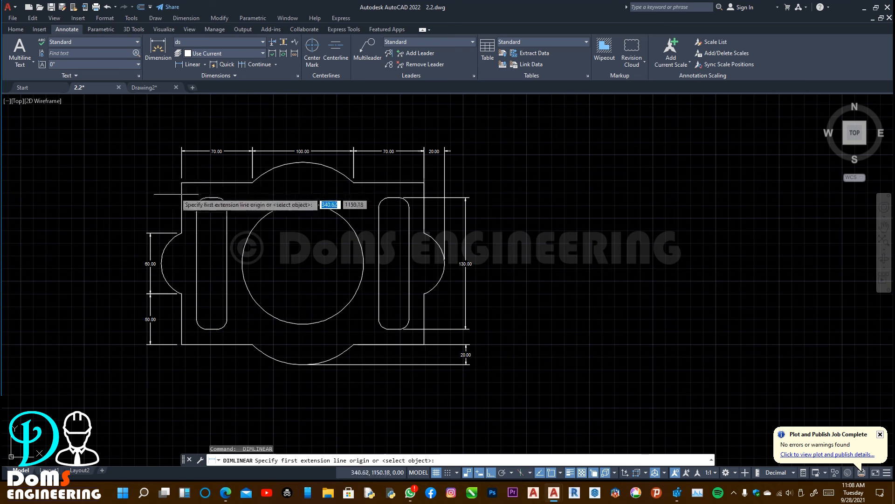
{"action": "left_click", "coordinate": [182, 183]}
{"action": "left_click", "coordinate": [181, 233]}
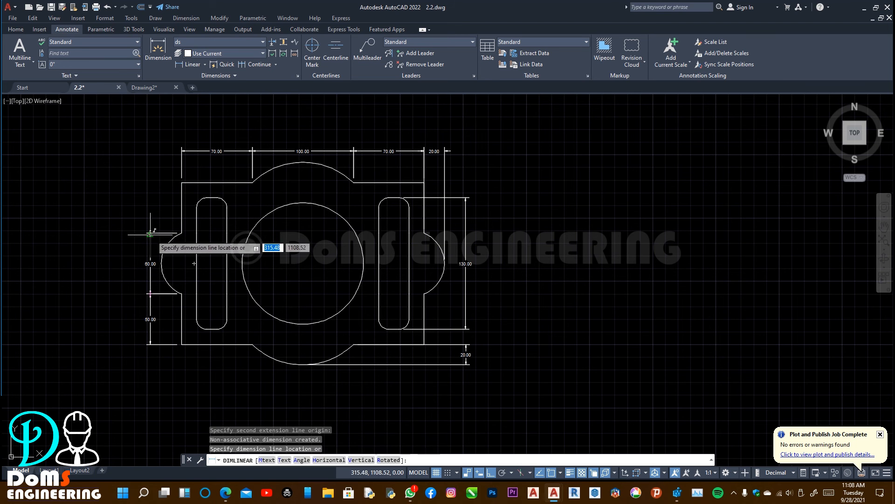
{"action": "left_click", "coordinate": [150, 231]}
Step: Dimension the left slot's horizontal offset from the plate's left edge and the slot's width
{"action": "key", "text": "Return"}
{"action": "left_click", "coordinate": [196, 218]}
{"action": "left_click", "coordinate": [181, 218]}
{"action": "left_click", "coordinate": [182, 208]}
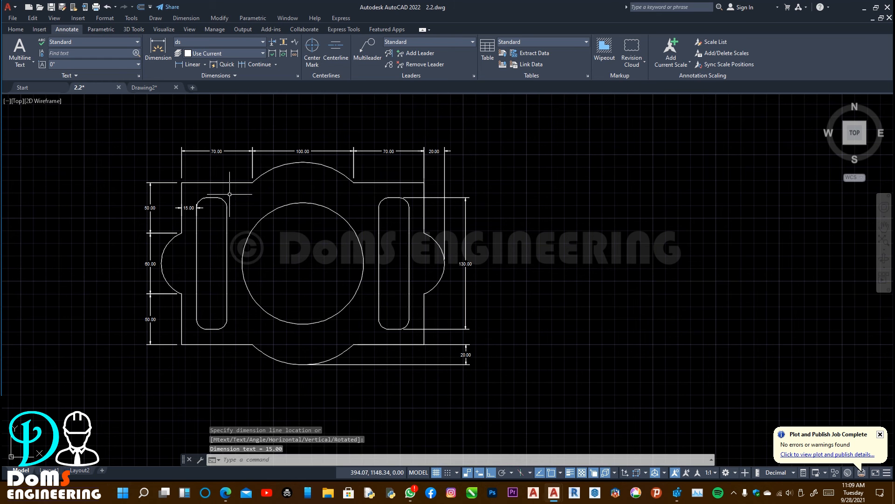
{"action": "key", "text": "Return"}
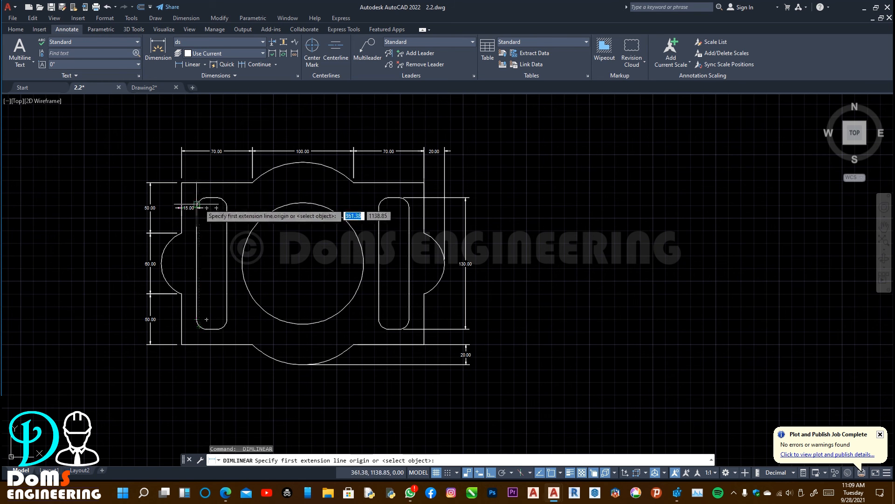
{"action": "left_click", "coordinate": [197, 206]}
{"action": "left_click", "coordinate": [227, 205]}
{"action": "left_click", "coordinate": [222, 191]}
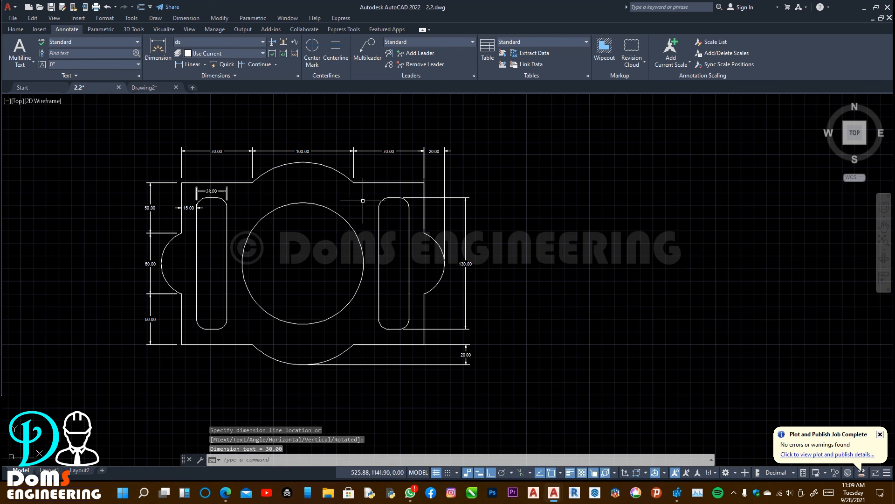
Step: Add radius dimensions to the central circle and to the left slot's lower right corner fillet
{"action": "left_click", "coordinate": [205, 64]}
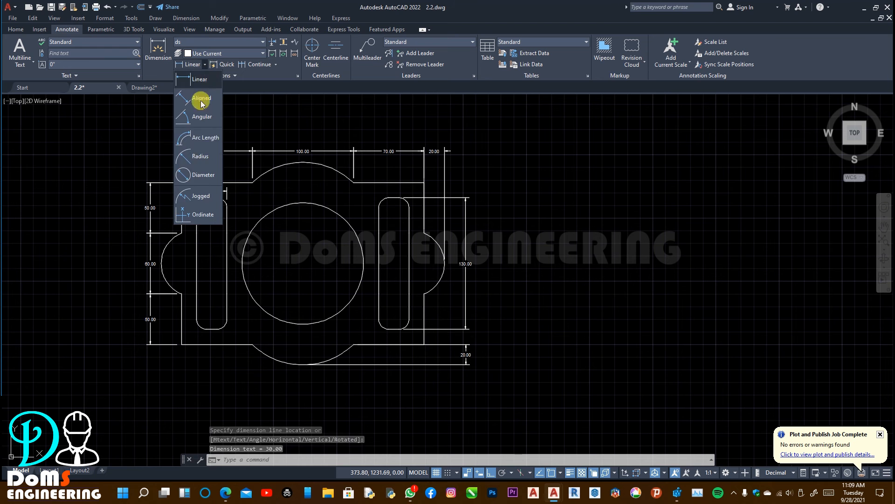
{"action": "left_click", "coordinate": [200, 157]}
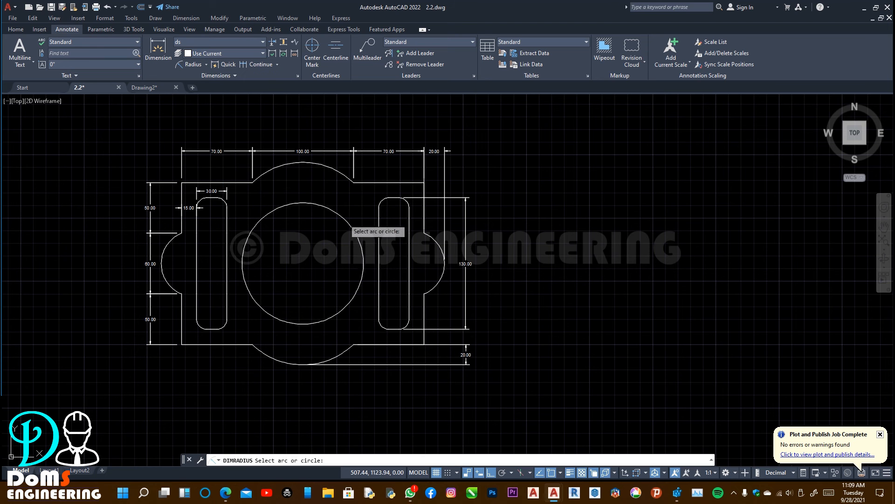
{"action": "left_click", "coordinate": [356, 237]}
{"action": "left_click", "coordinate": [323, 252]}
{"action": "key", "text": "Return"}
{"action": "left_click", "coordinate": [226, 324]}
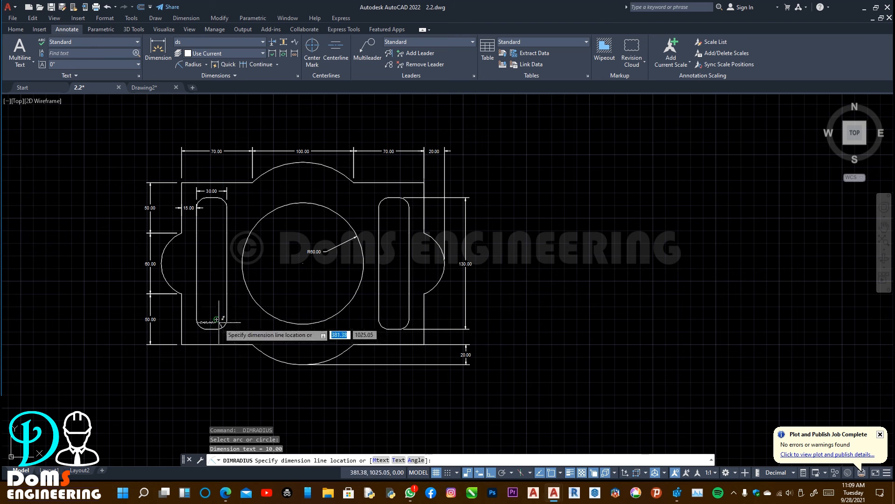
{"action": "left_click", "coordinate": [240, 333]}
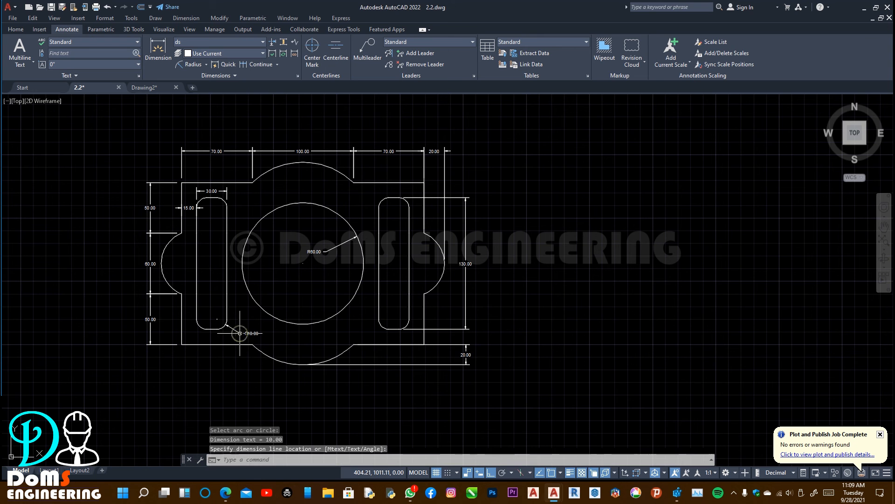
Step: Add the multiline text "DoMS ENGINEERING" in the empty area to the lower right of the plate and select its characters
{"action": "left_click", "coordinate": [883, 239]}
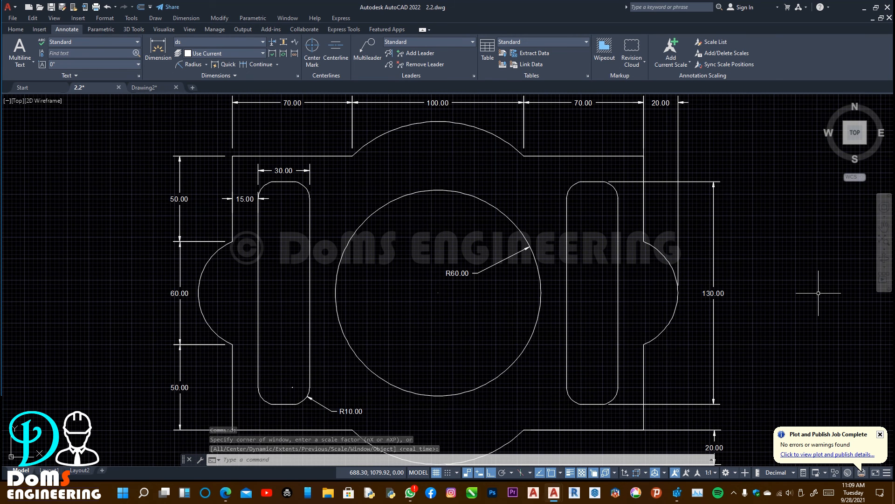
{"action": "scroll", "coordinate": [800, 286], "scroll_direction": "down", "scroll_amount": 2}
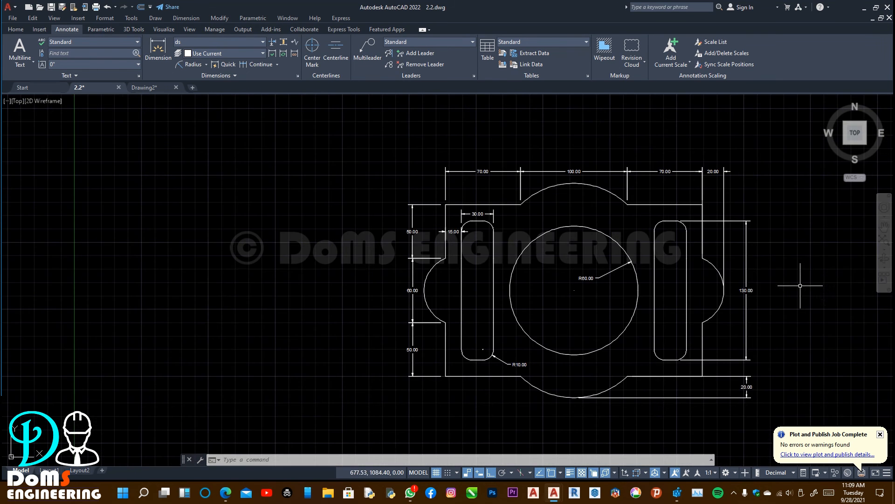
{"action": "scroll", "coordinate": [822, 277], "scroll_direction": "up", "scroll_amount": 2}
{"action": "middle_click_drag", "start_coordinate": [814, 273], "coordinate": [454, 262]}
{"action": "scroll", "coordinate": [719, 268], "scroll_direction": "down", "scroll_amount": 2}
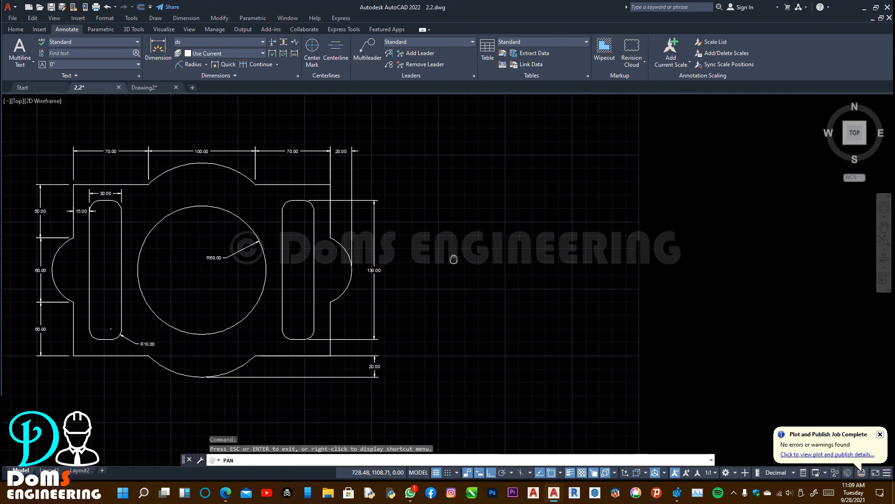
{"action": "key", "text": "Escape"}
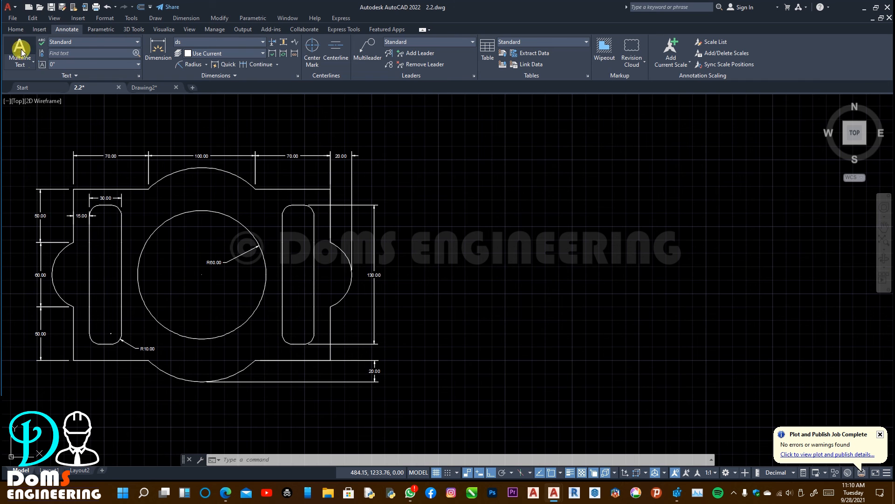
{"action": "left_click", "coordinate": [456, 368]}
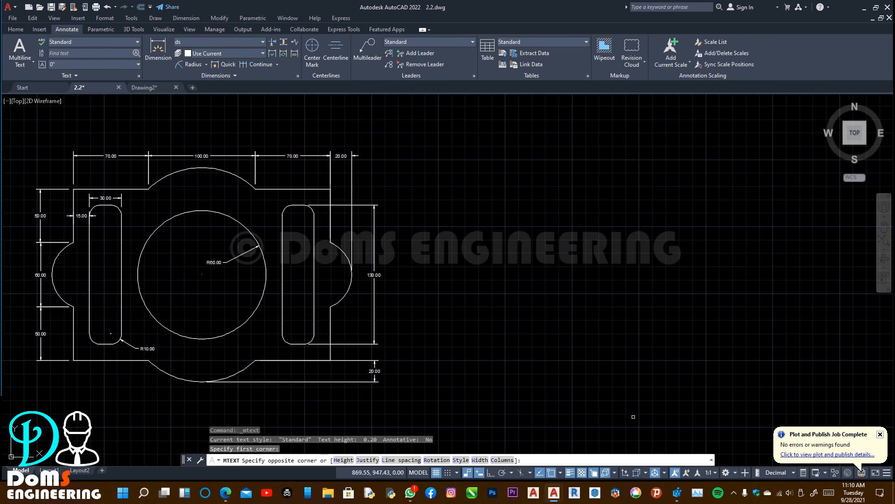
{"action": "left_click", "coordinate": [633, 417]}
{"action": "type", "text": "DoMS ENGINEE"}
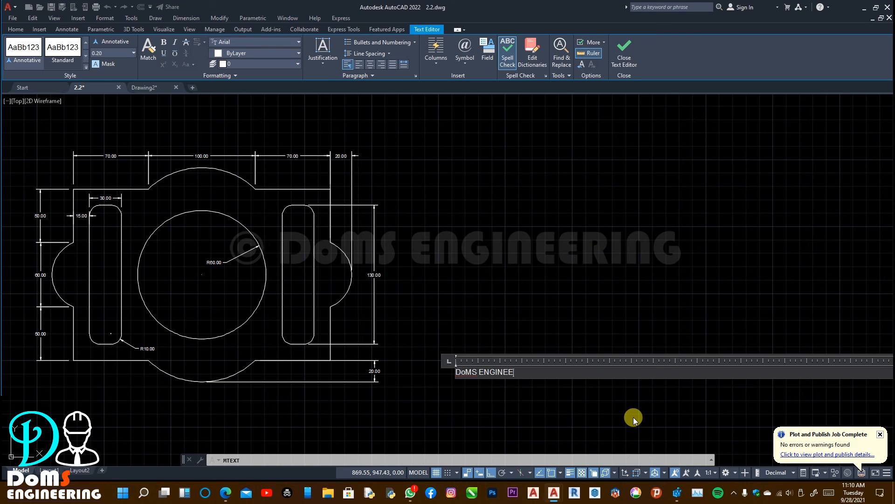
{"action": "left_click_drag", "start_coordinate": [534, 371], "coordinate": [390, 367]}
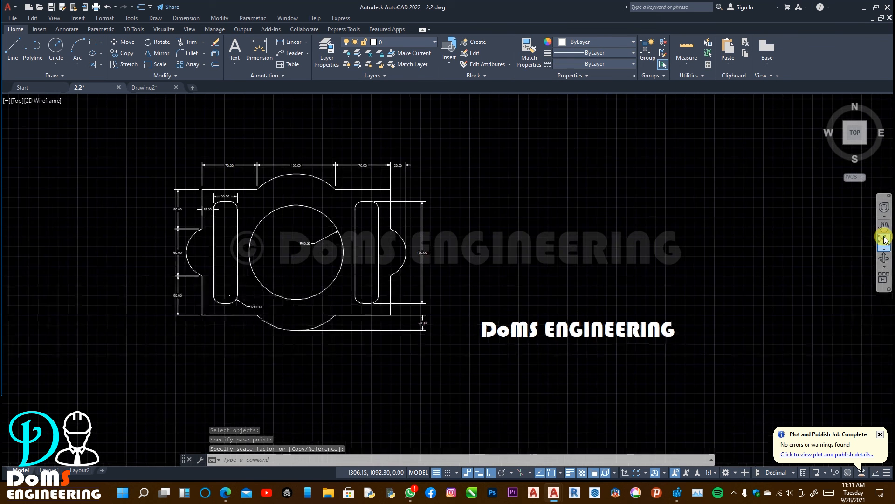
{"action": "left_click", "coordinate": [884, 240]}
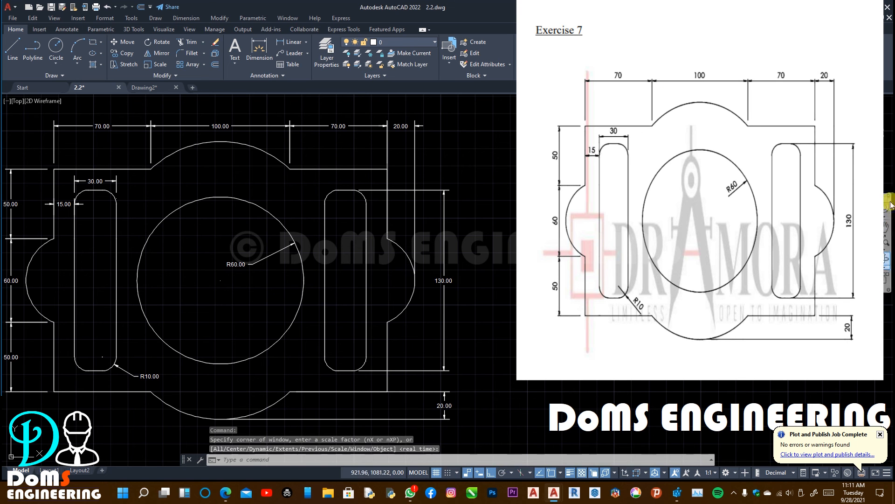
{"action": "left_click", "coordinate": [885, 219]}
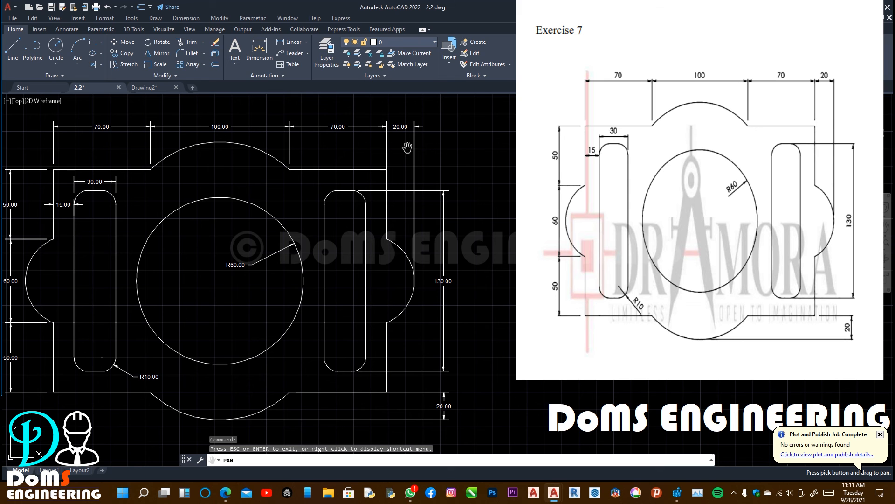
{"action": "key", "text": "Escape"}
{"action": "left_click", "coordinate": [552, 424]}
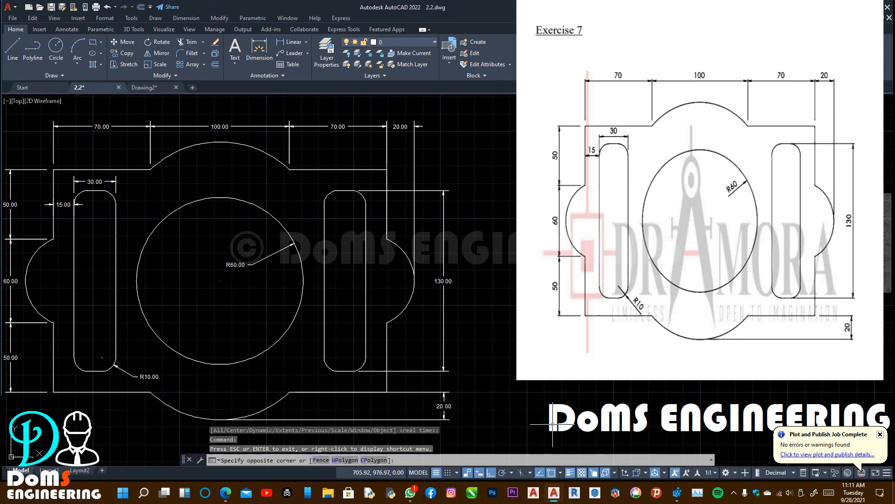
Step: Select the "DoMS ENGINEERING" text and shift it slightly left, closer to the plate's lower right side
{"action": "left_click", "coordinate": [550, 415]}
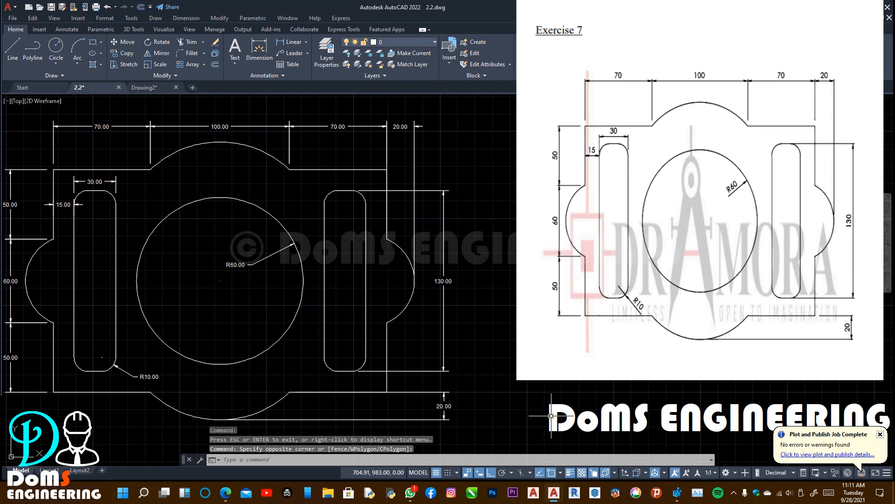
{"action": "left_click", "coordinate": [551, 410]}
{"action": "left_click", "coordinate": [551, 411]}
{"action": "left_click", "coordinate": [571, 412]}
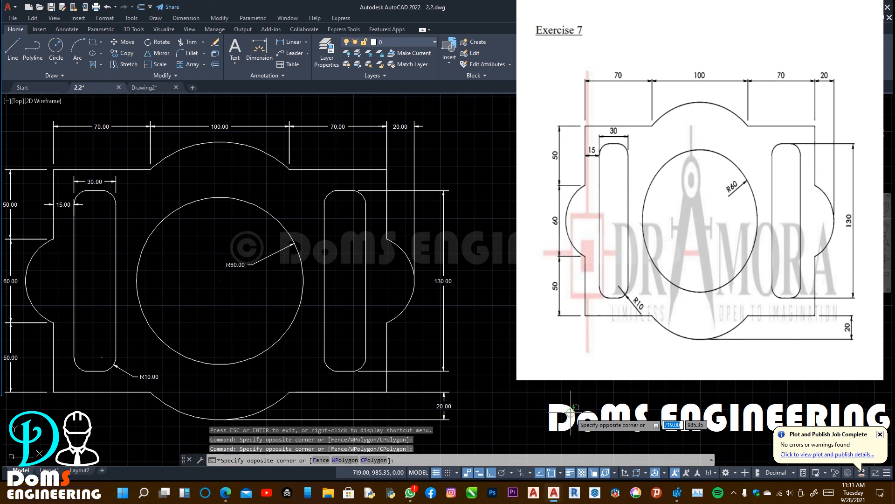
{"action": "left_click", "coordinate": [563, 413]}
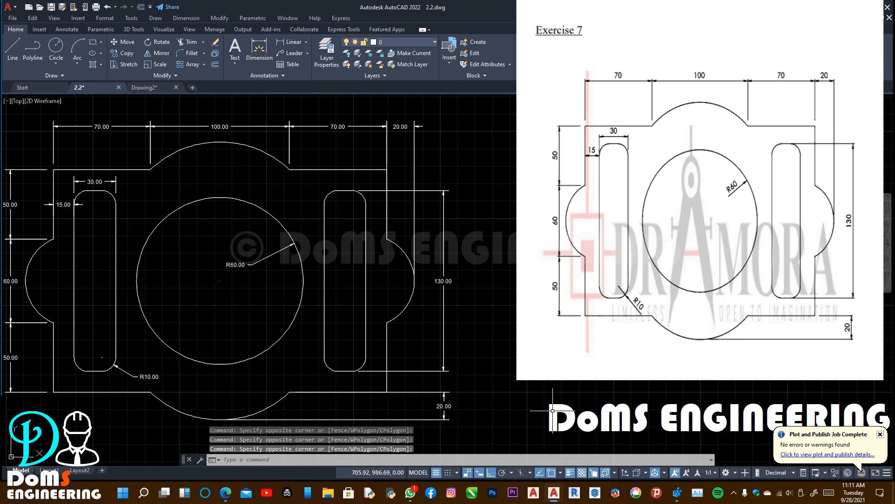
{"action": "left_click", "coordinate": [552, 411]}
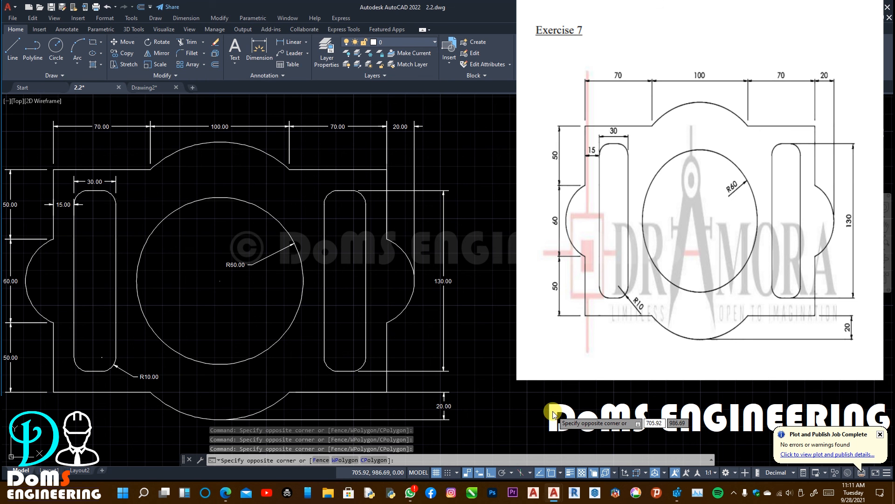
{"action": "left_click", "coordinate": [552, 412]}
{"action": "left_click_drag", "start_coordinate": [552, 411], "coordinate": [517, 411]}
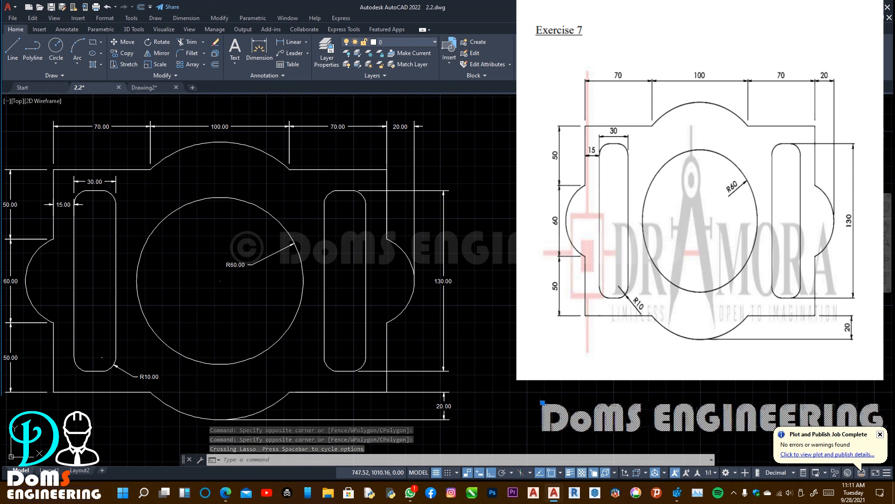
{"action": "left_click", "coordinate": [886, 243]}
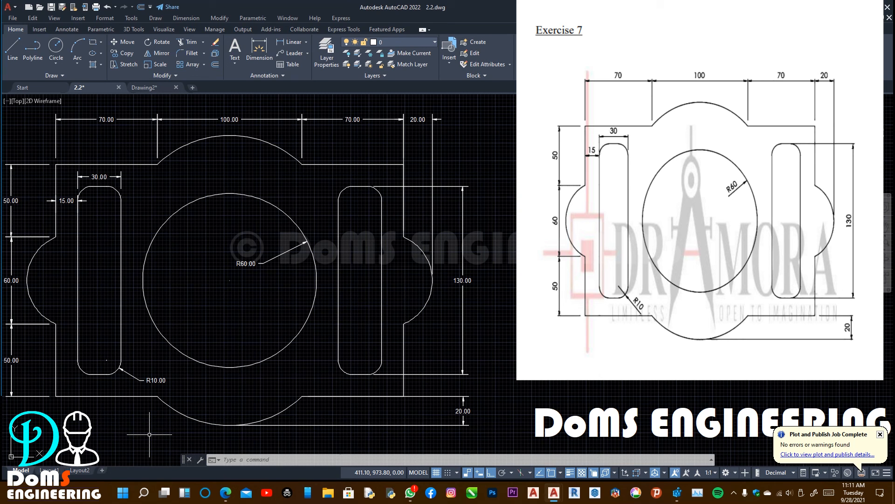
Step: Dismiss the plot and publish job notification covering the end of the text label
{"action": "left_click", "coordinate": [881, 435]}
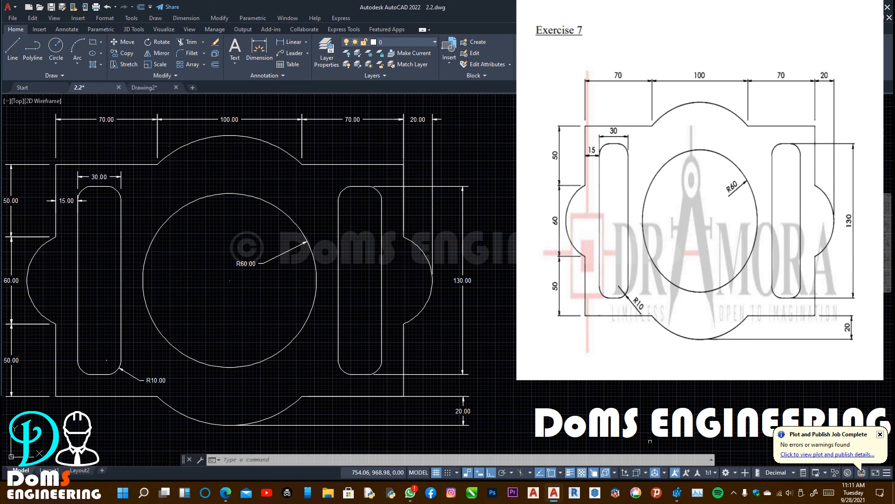
{"action": "left_click", "coordinate": [881, 433]}
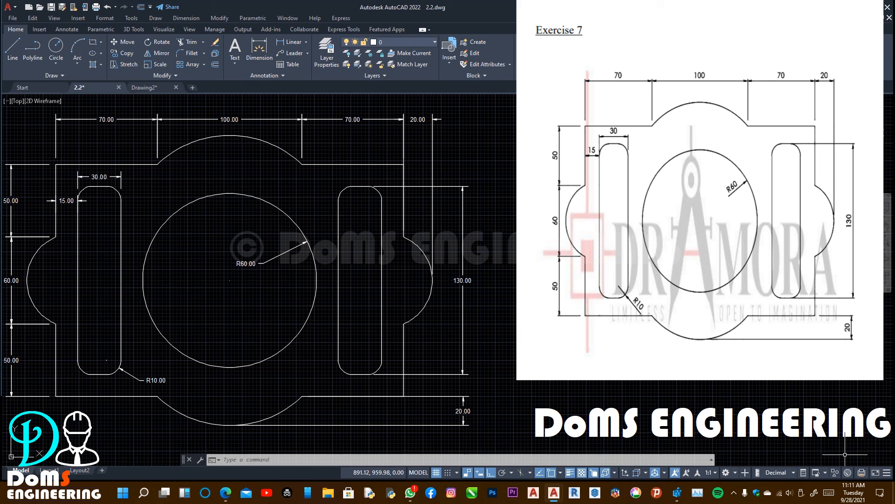